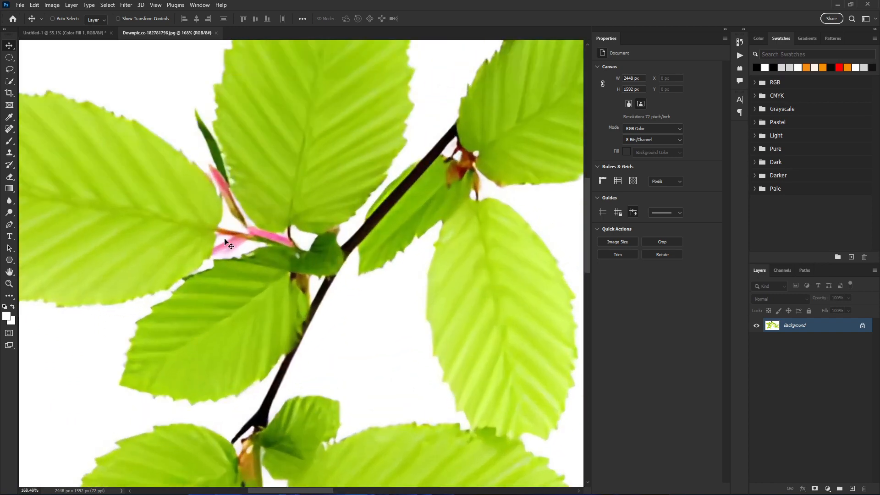
- Collapse the document properties to free up canvas space around the whole leaf image
scroll(236, 247, down, 6)
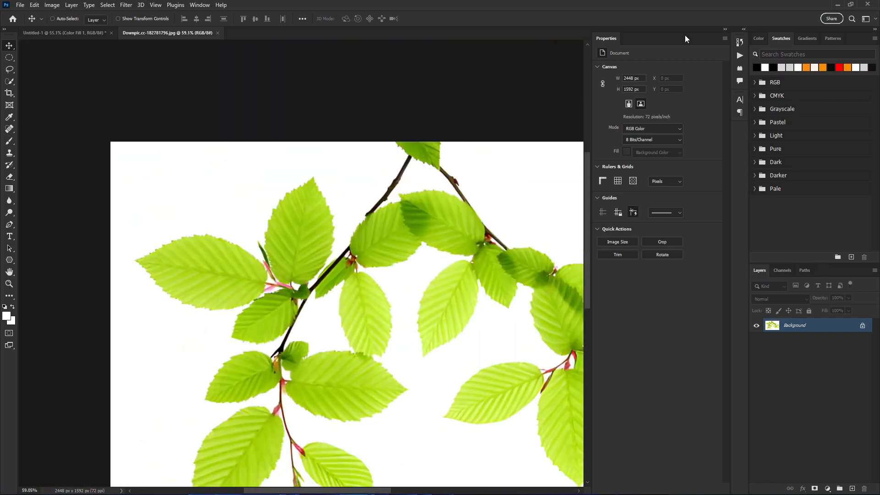
click(724, 29)
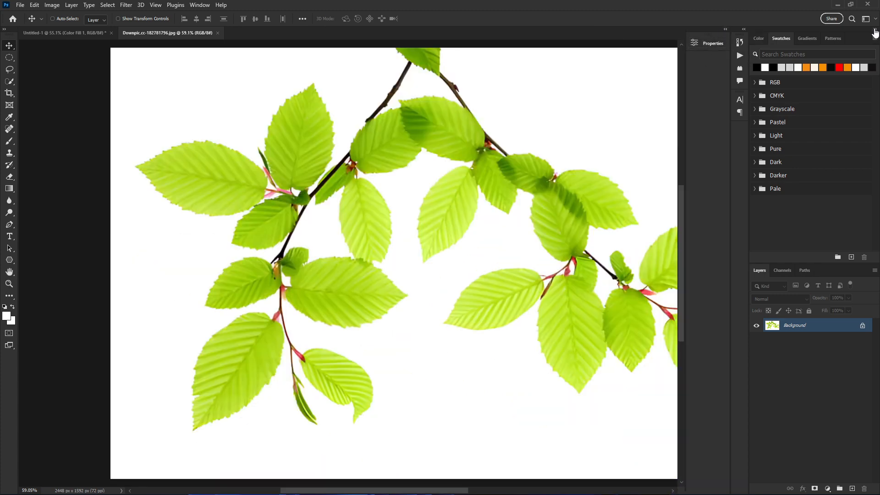
scroll(232, 229, down, 3)
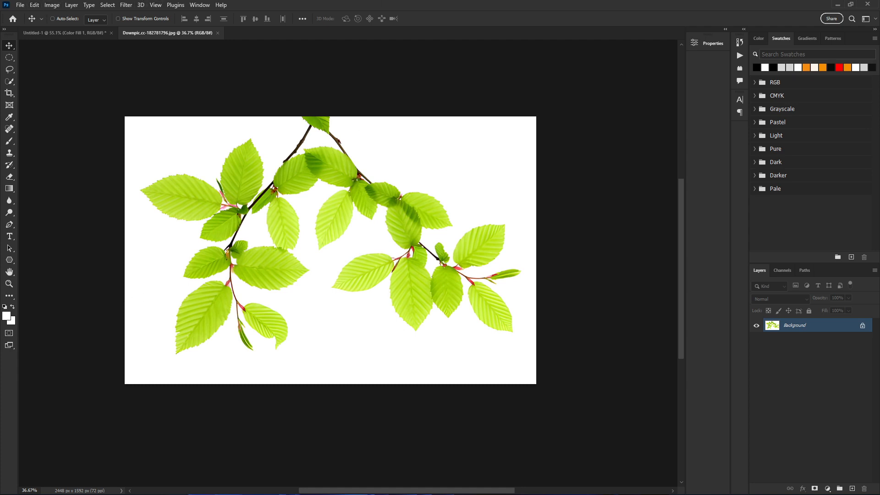
mouse_move(370, 484)
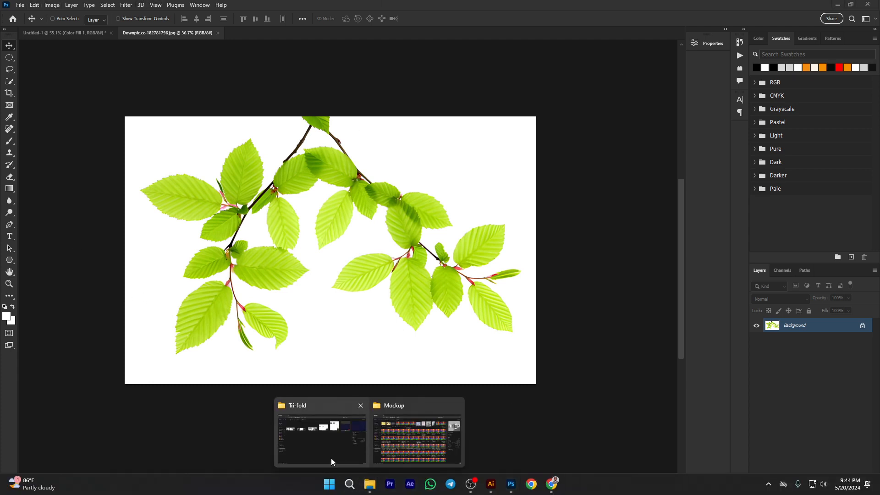
click(331, 460)
click(44, 154)
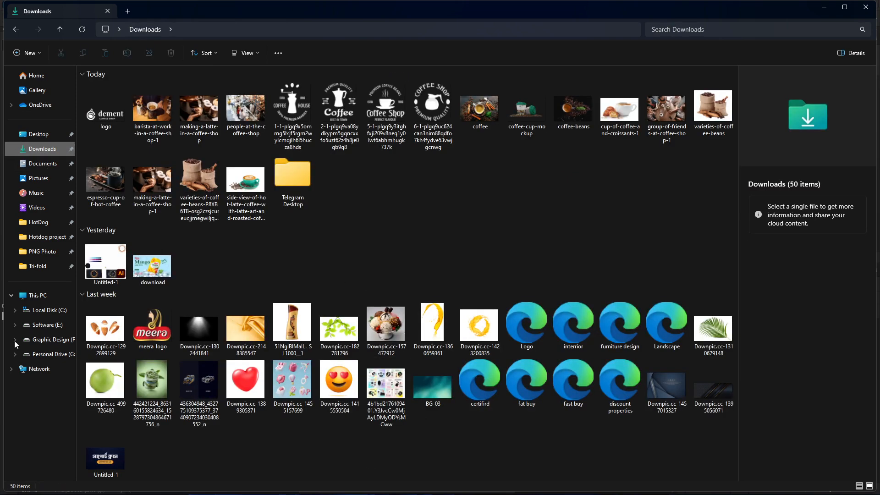
drag(105, 328, 255, 31)
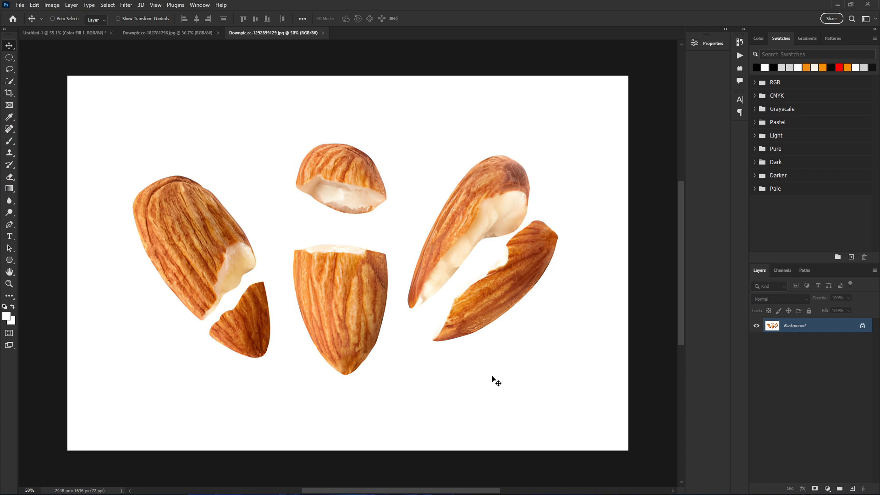
- Select the white background around the almond pieces with the Magic Wand tool and inspect the selection edges
right_click(11, 85)
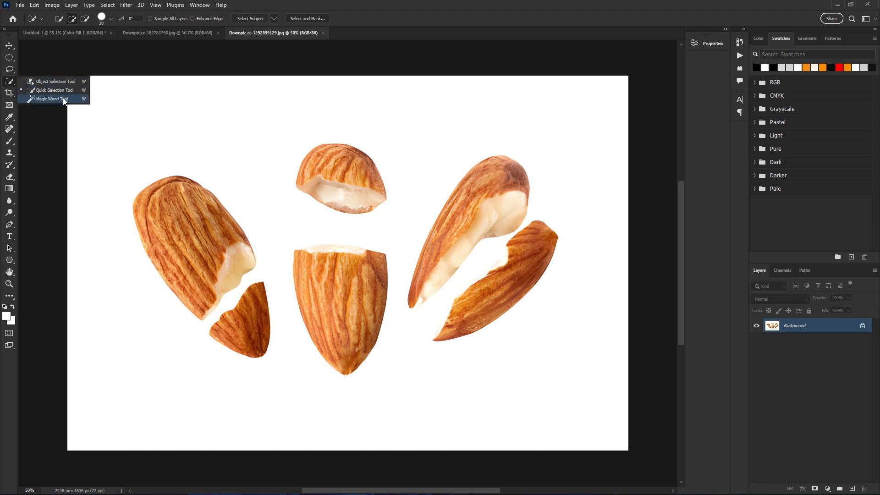
click(41, 99)
click(192, 131)
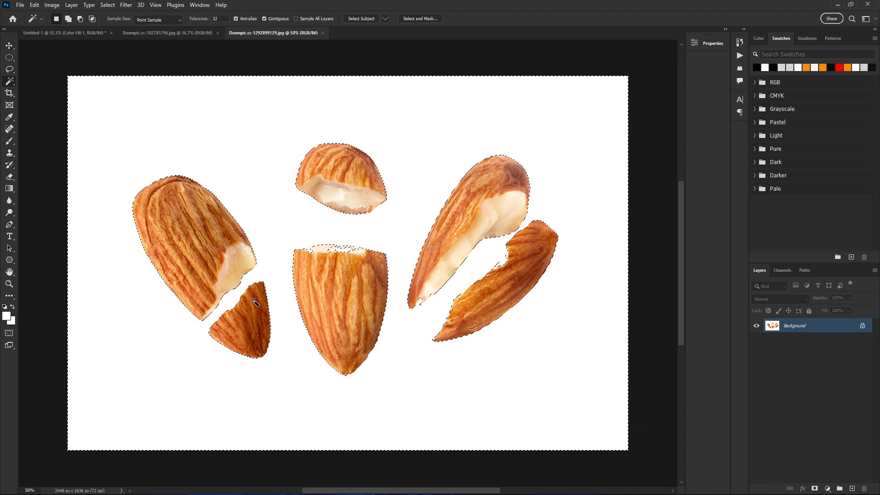
scroll(357, 257, up, 2)
scroll(359, 258, up, 2)
scroll(290, 245, up, 1)
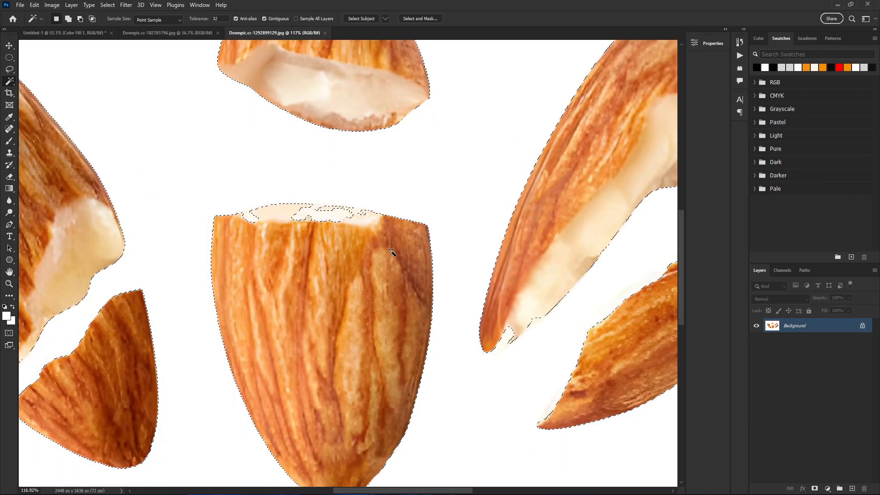
scroll(298, 216, down, 3)
scroll(504, 236, up, 3)
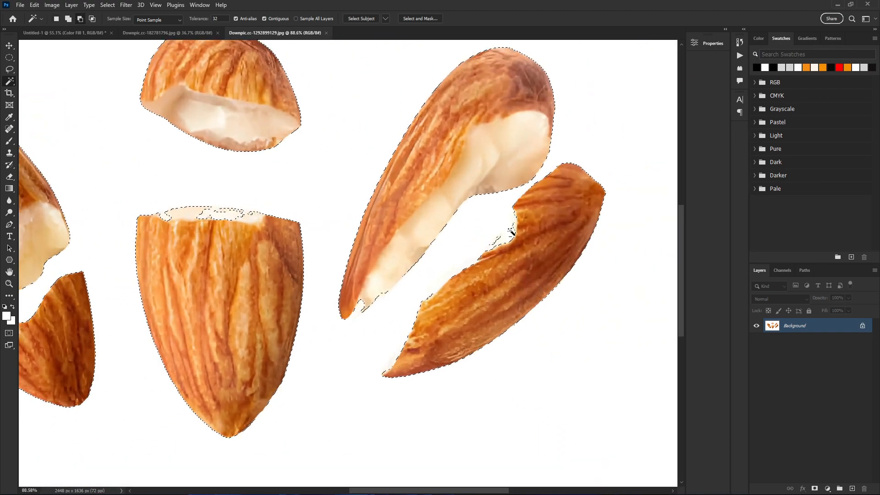
scroll(486, 232, down, 4)
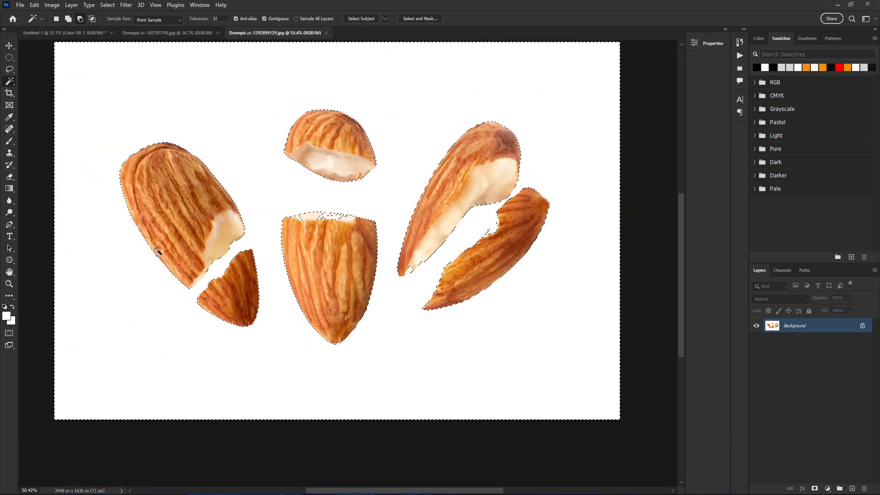
- Switch to the leaf image, duplicate its Background layer and hide the original
click(166, 33)
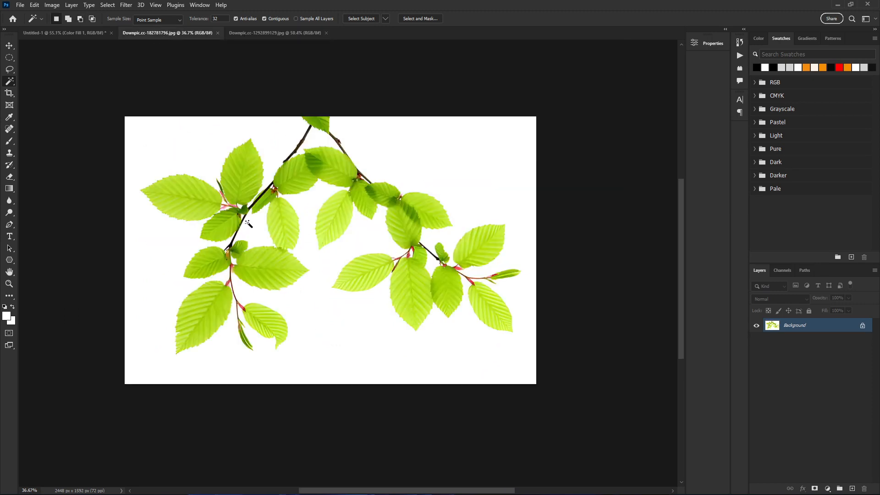
scroll(247, 223, up, 1)
click(10, 45)
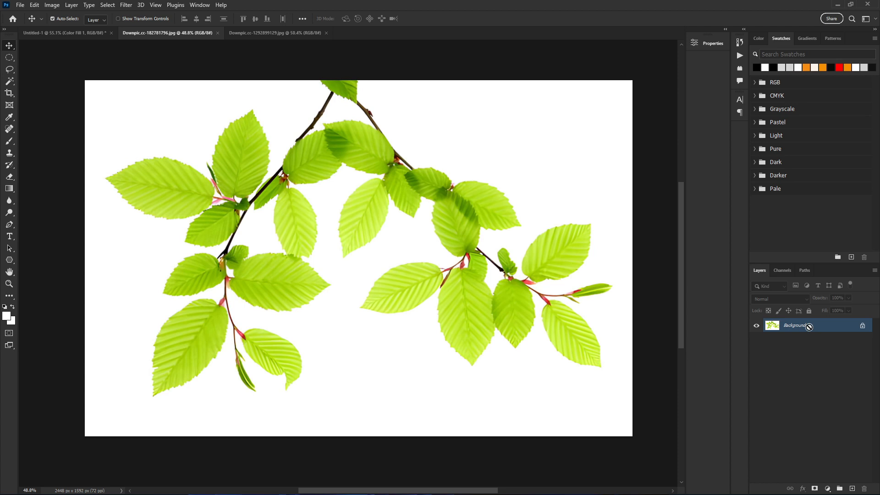
key(ctrl+j)
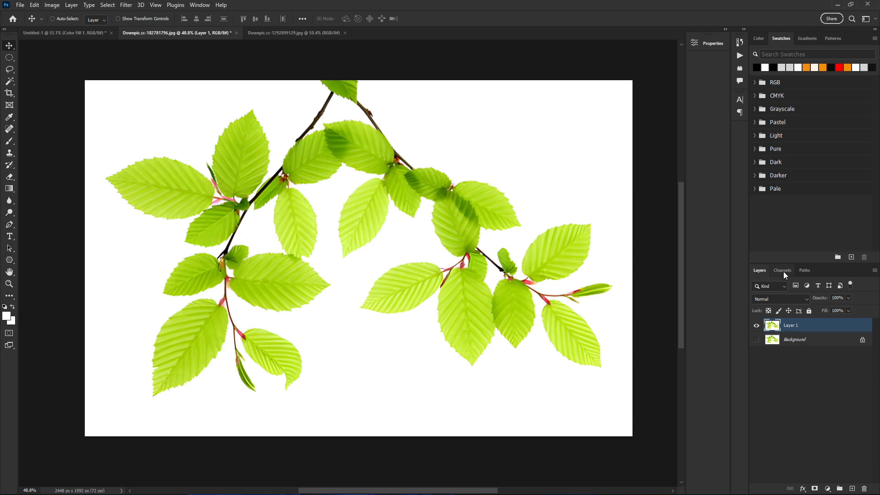
- Show the leaf image's color channels and isolate the Blue channel
click(201, 5)
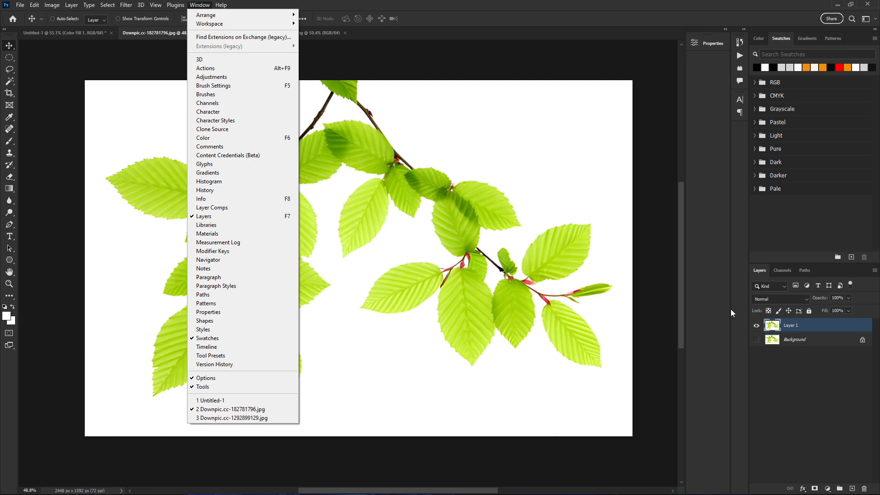
click(781, 271)
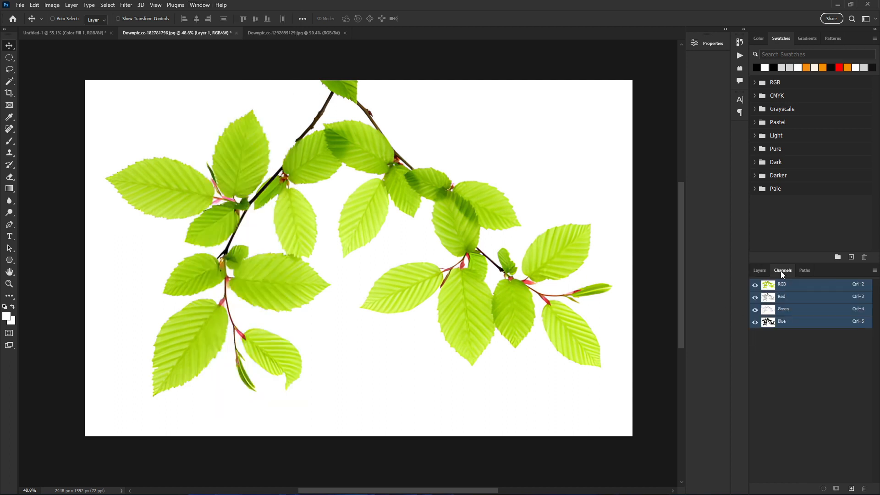
click(768, 322)
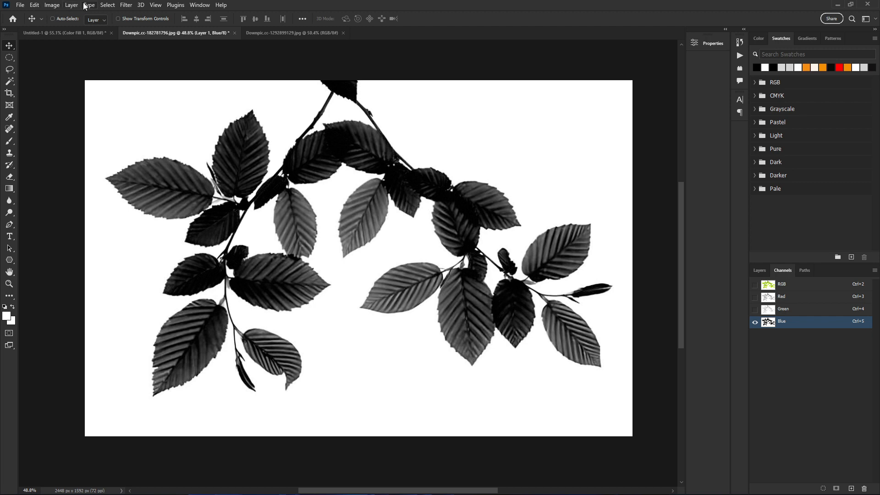
- Darken the leaves in the Blue channel with a Curves adjustment point at input 100, output 43
click(52, 5)
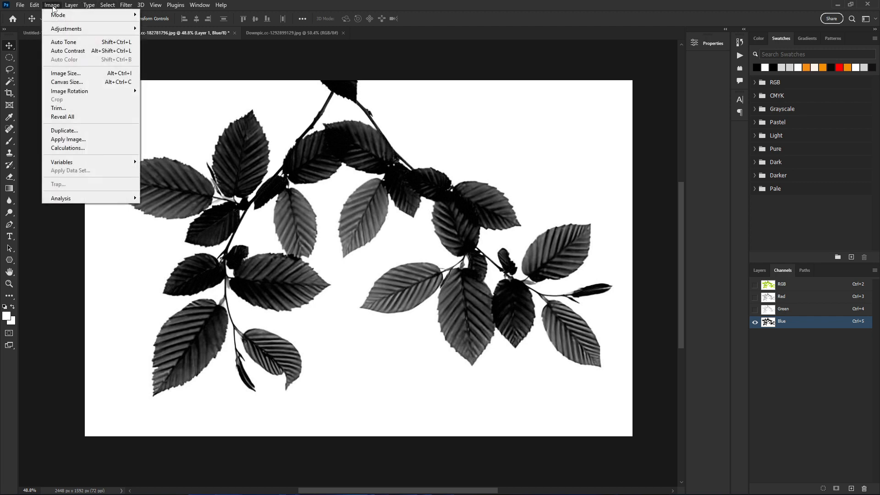
mouse_move(96, 30)
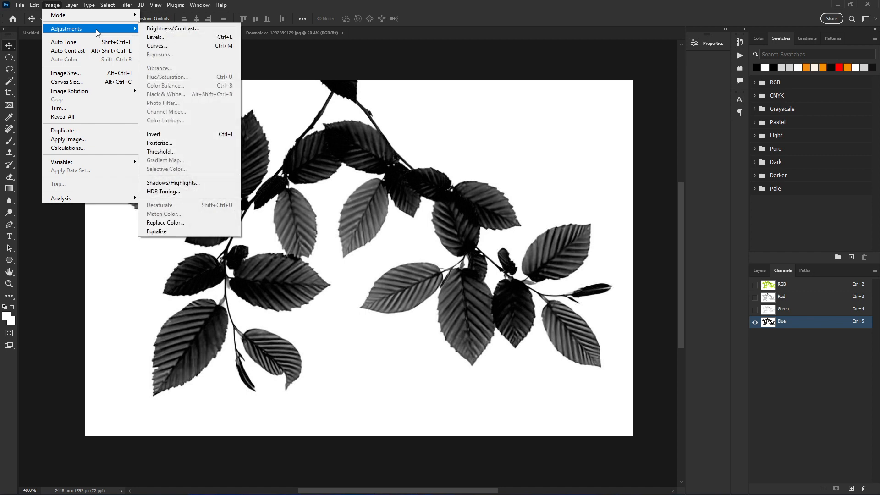
click(160, 45)
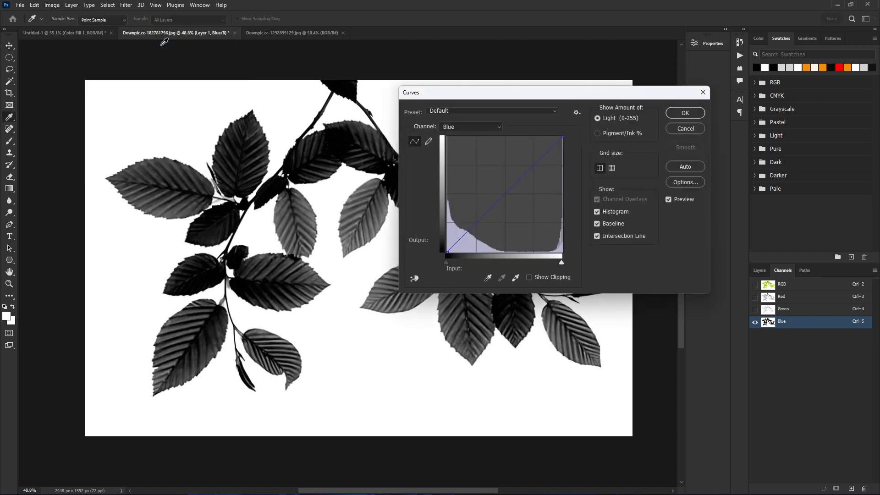
drag(530, 101, 630, 91)
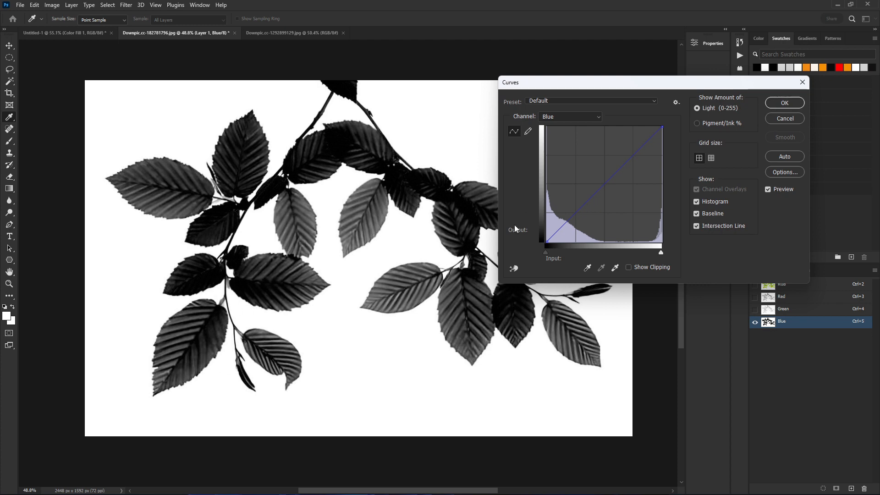
drag(590, 198, 597, 206)
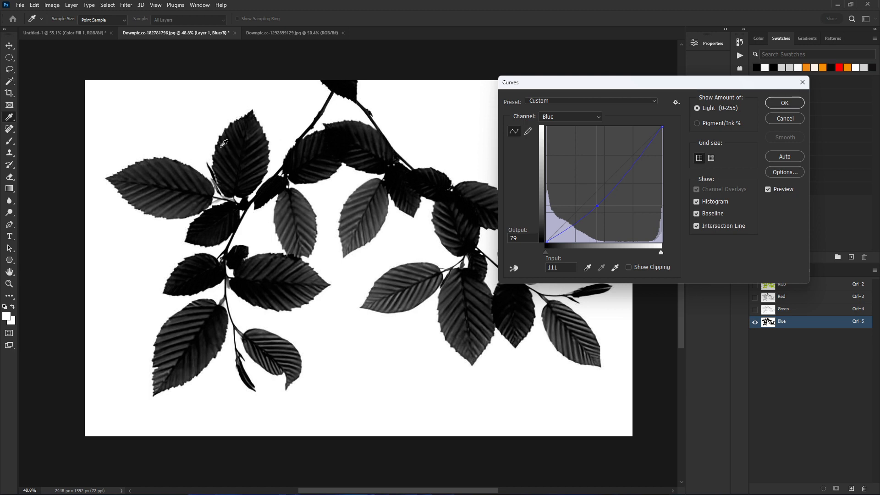
drag(596, 207, 591, 223)
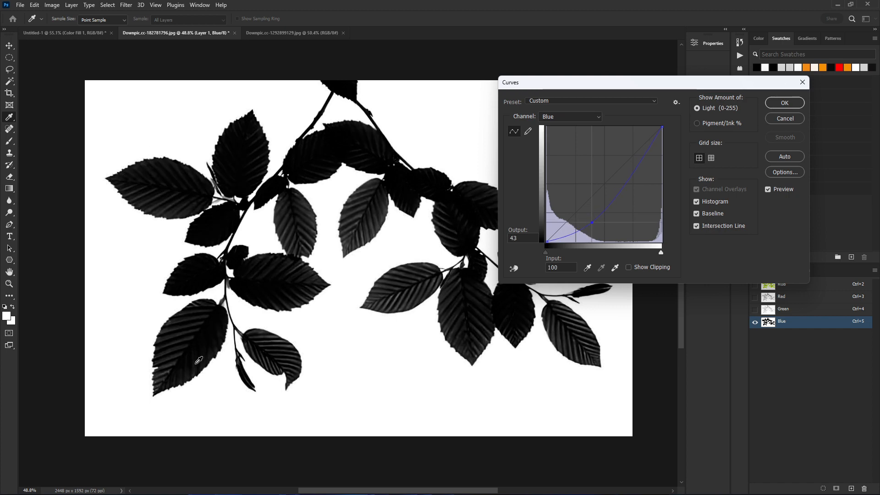
click(783, 105)
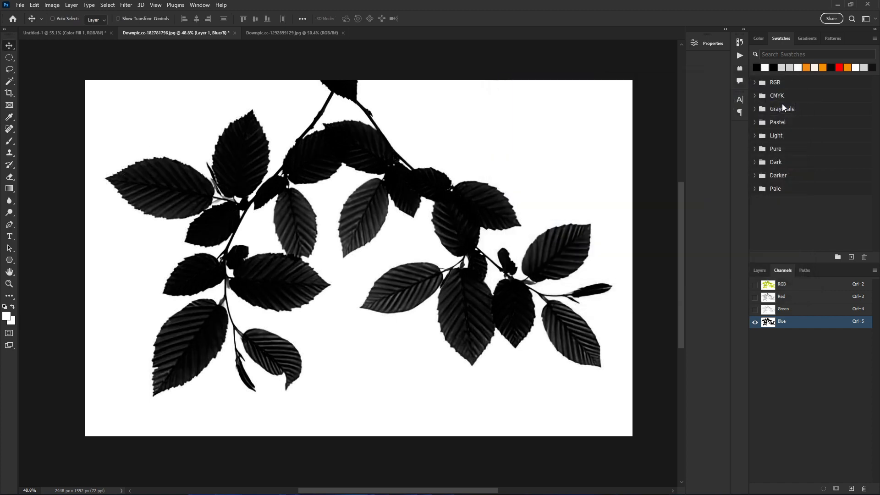
- Select the white background with Color Range, using Sampled Colors and sampling the white area beside the leaves
click(106, 5)
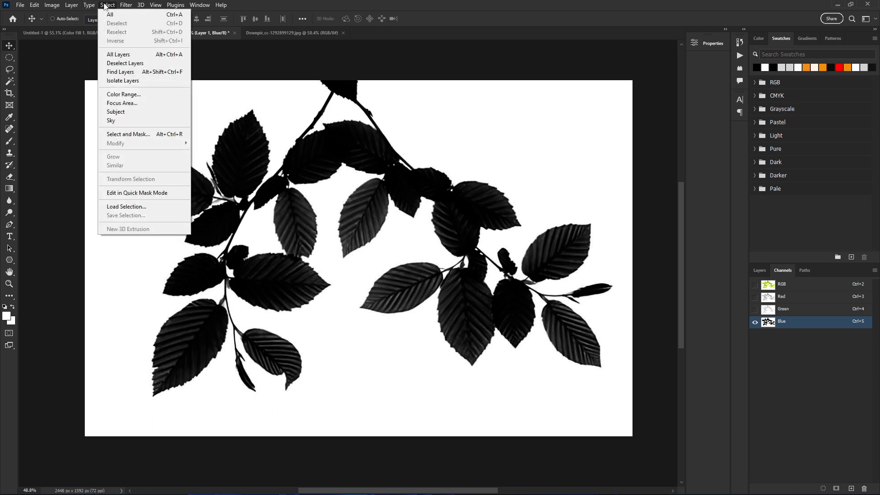
click(128, 96)
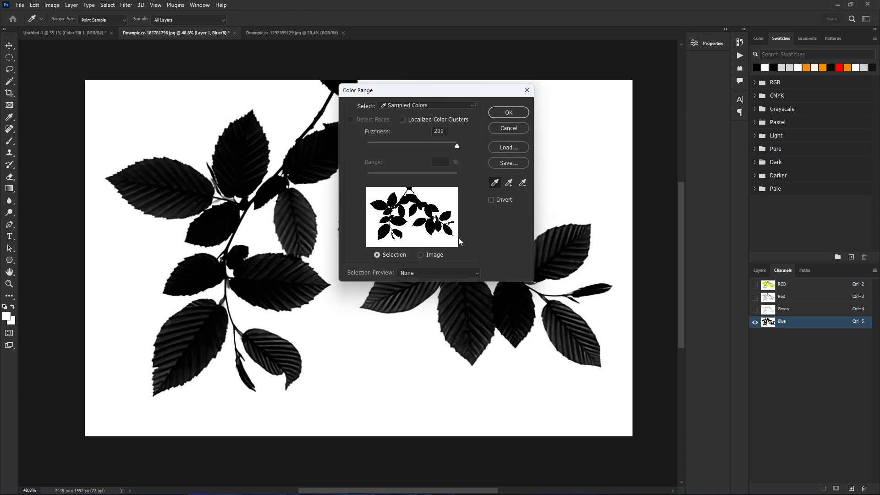
click(391, 105)
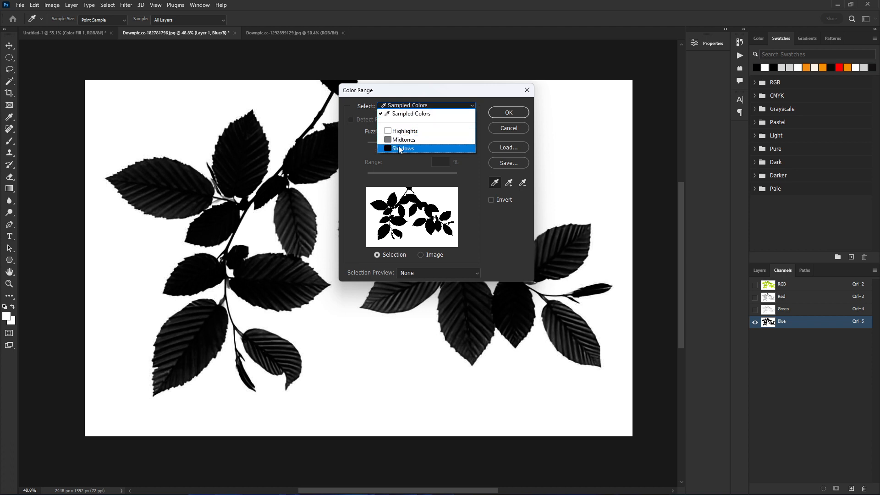
click(401, 114)
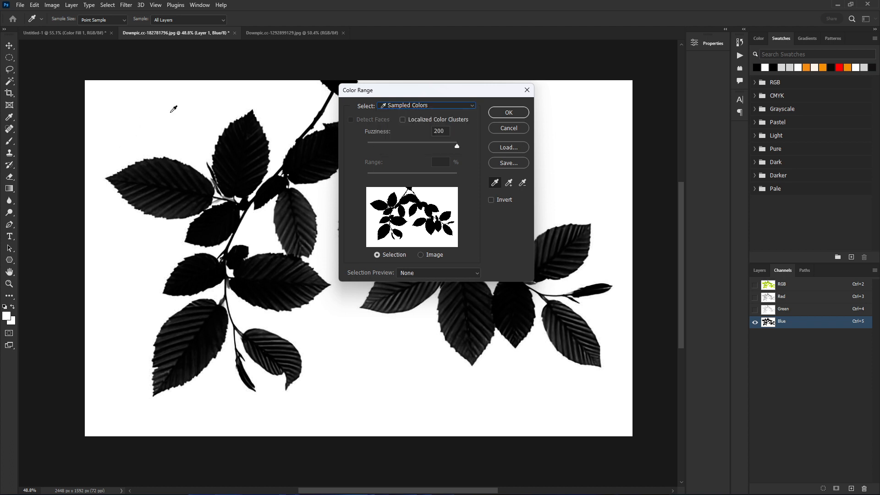
click(165, 116)
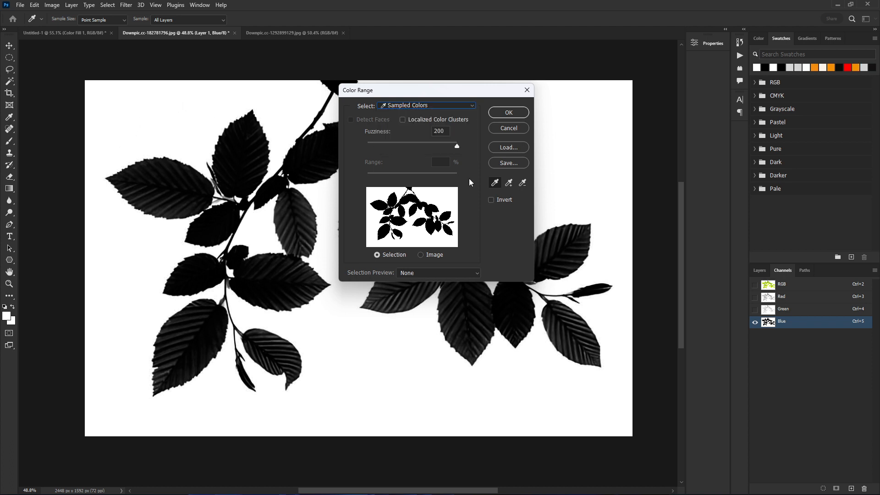
click(507, 113)
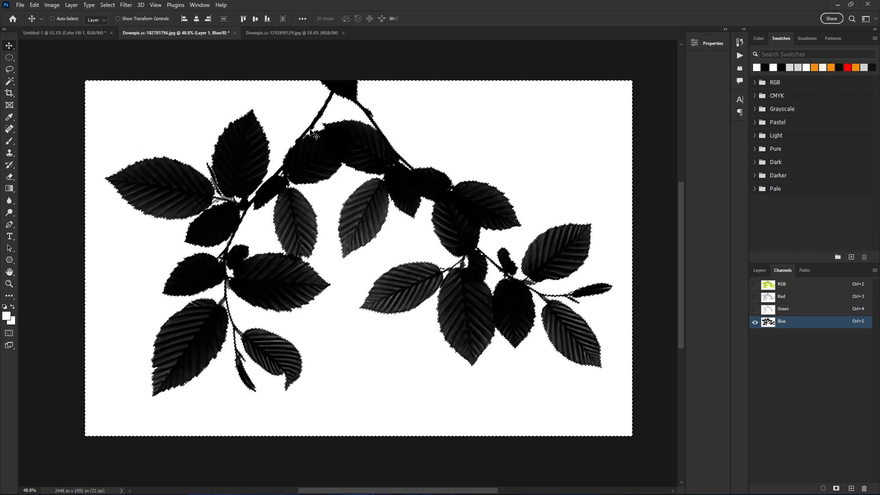
- Invert the selection to cover the leaves and branches, and return to the layer list
click(106, 5)
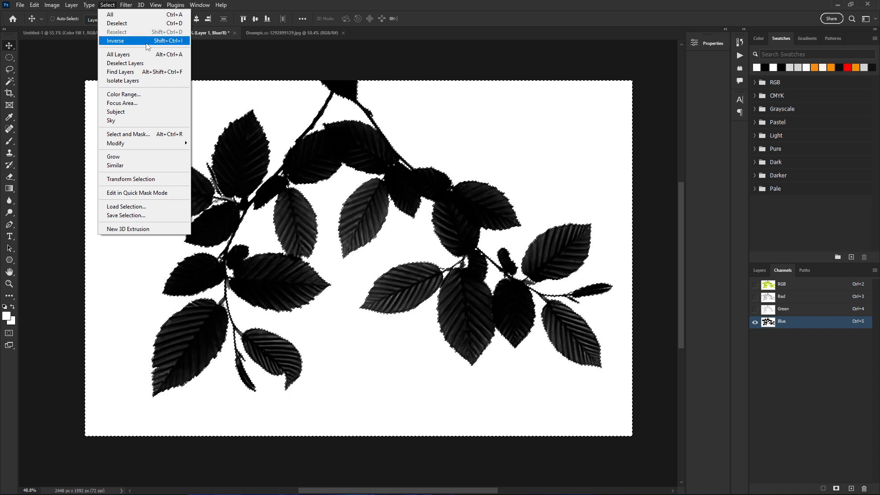
click(532, 130)
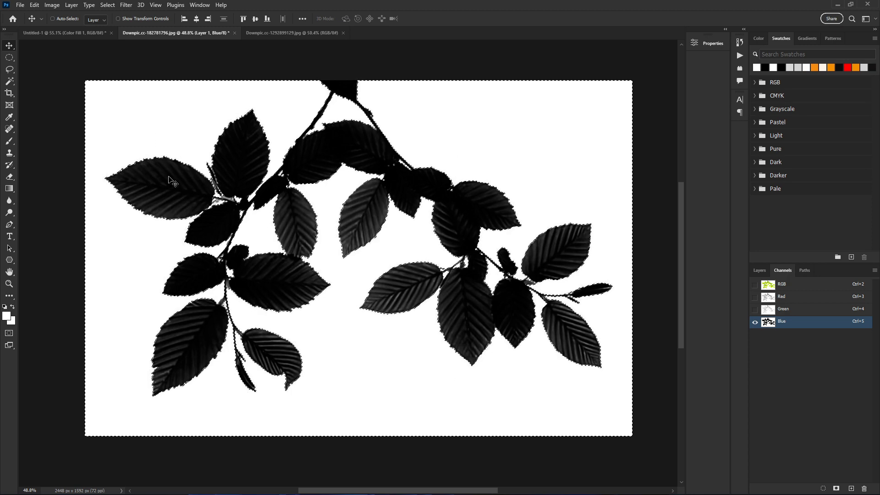
click(111, 6)
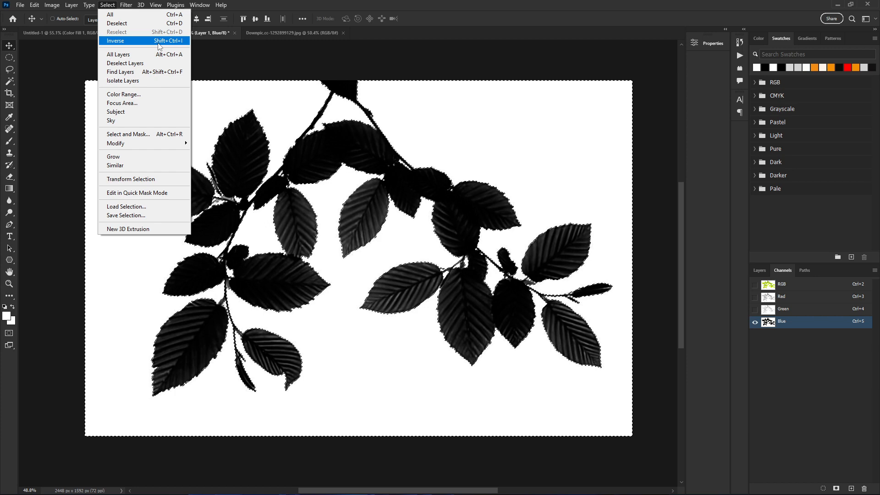
click(172, 43)
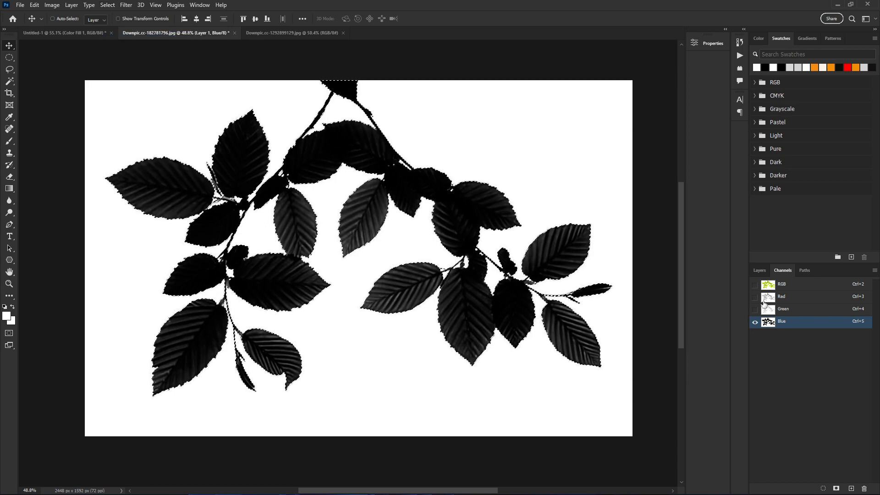
click(760, 270)
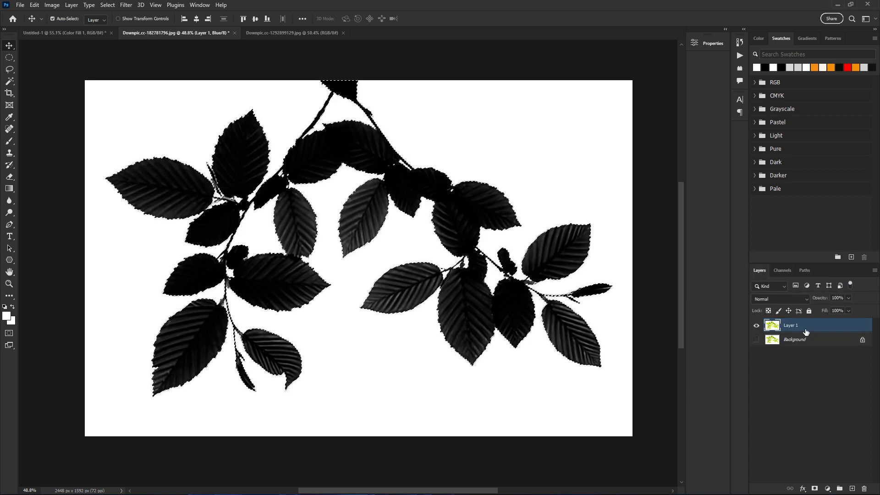
- Add a layer mask to Layer 1 from the active selection so only the leaves and branches remain
key(ctrl+j)
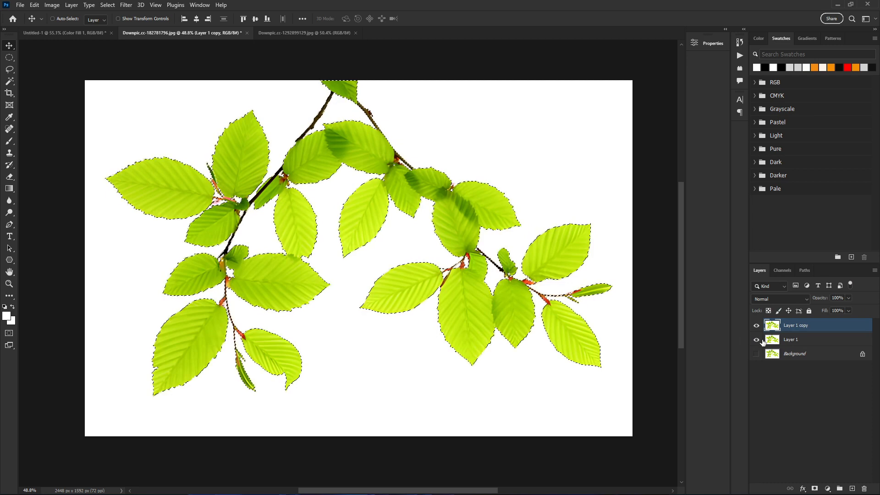
key(ctrl+z)
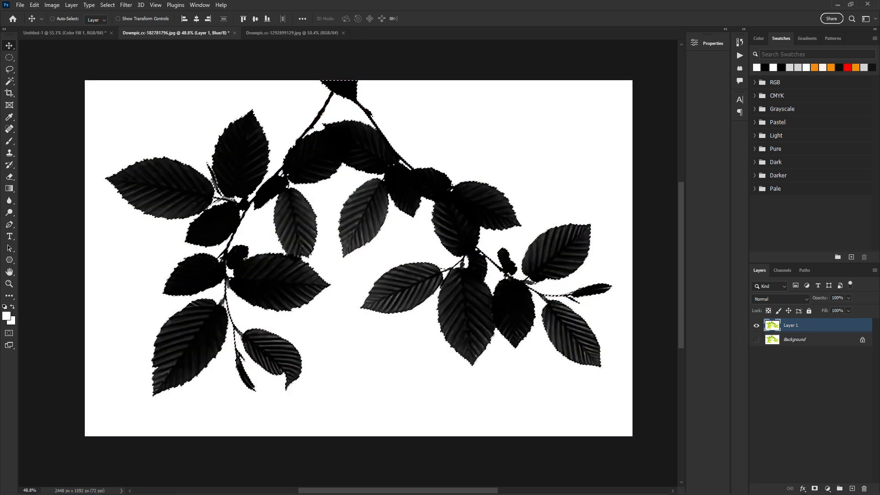
click(814, 489)
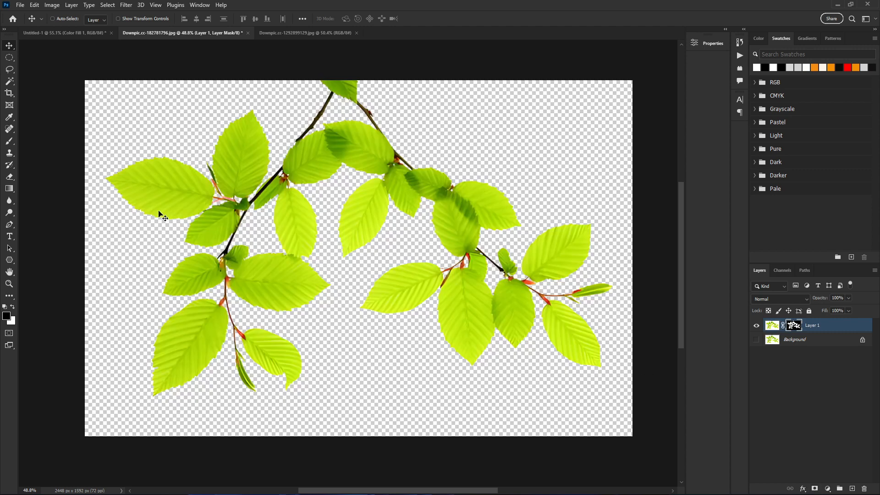
scroll(355, 72, up, 5)
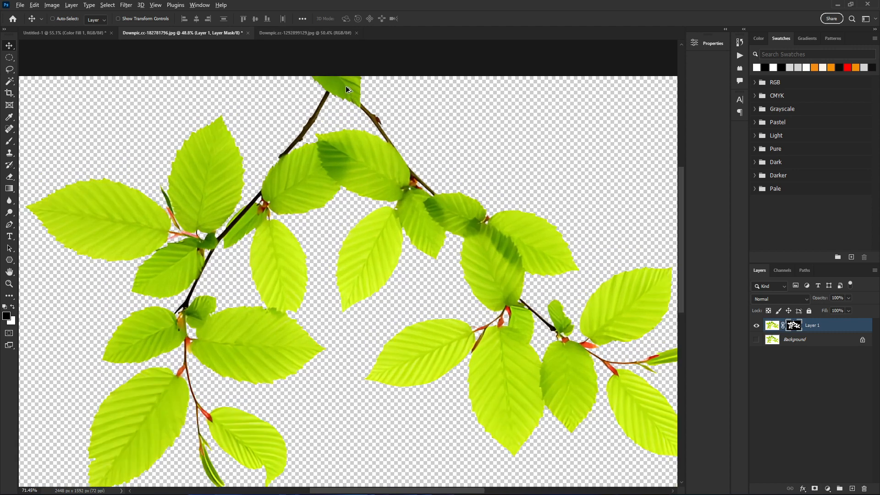
scroll(226, 236, up, 4)
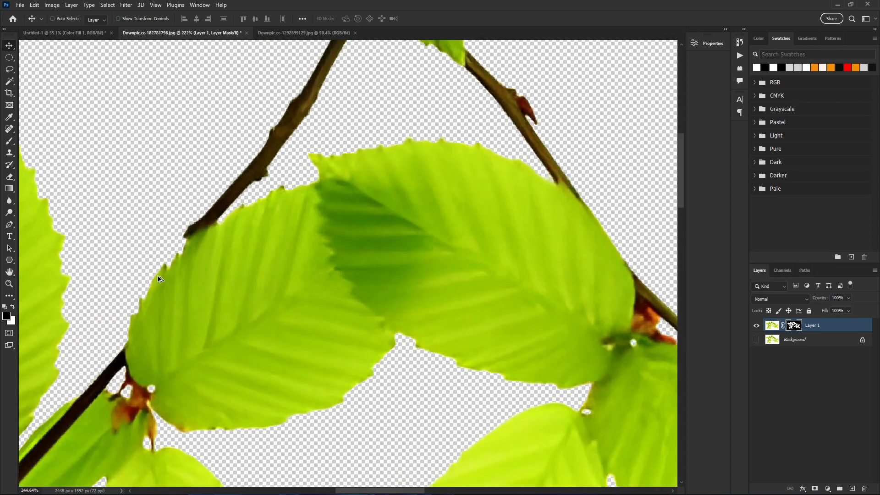
scroll(353, 198, down, 5)
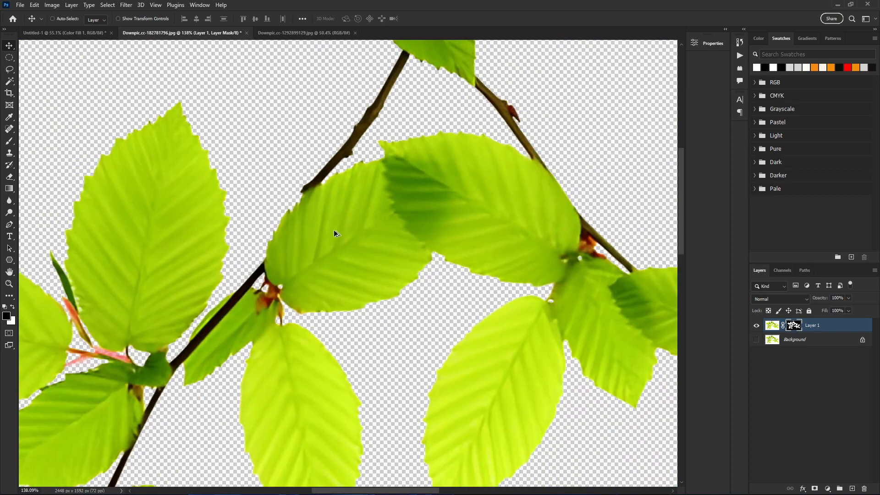
scroll(153, 305, up, 4)
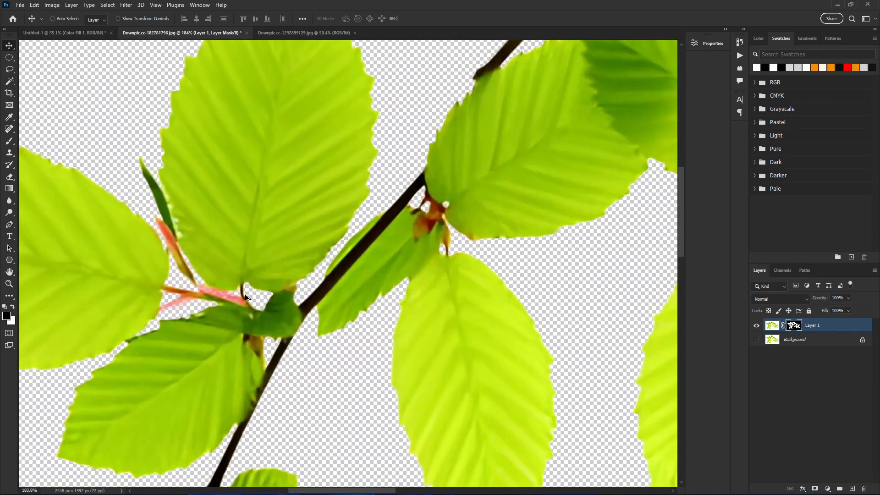
scroll(246, 297, up, 2)
scroll(142, 190, down, 8)
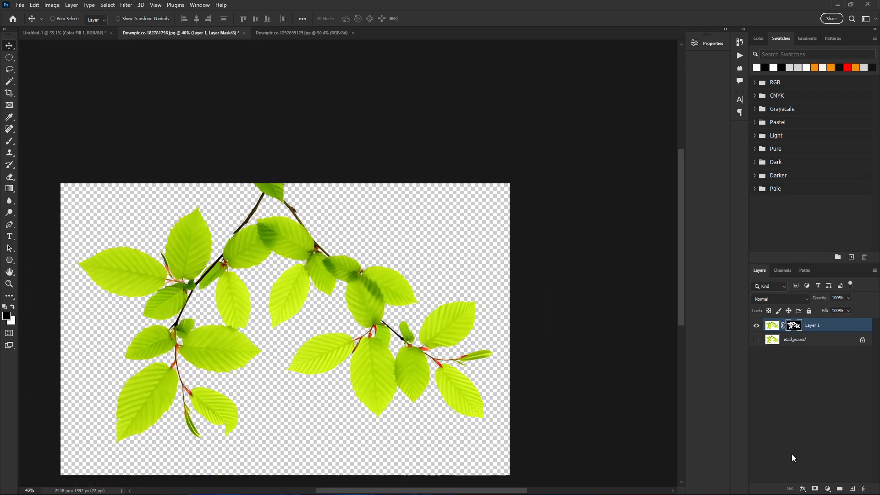
- Add a white Solid Color fill layer and place it directly beneath the masked leaf layer
click(802, 489)
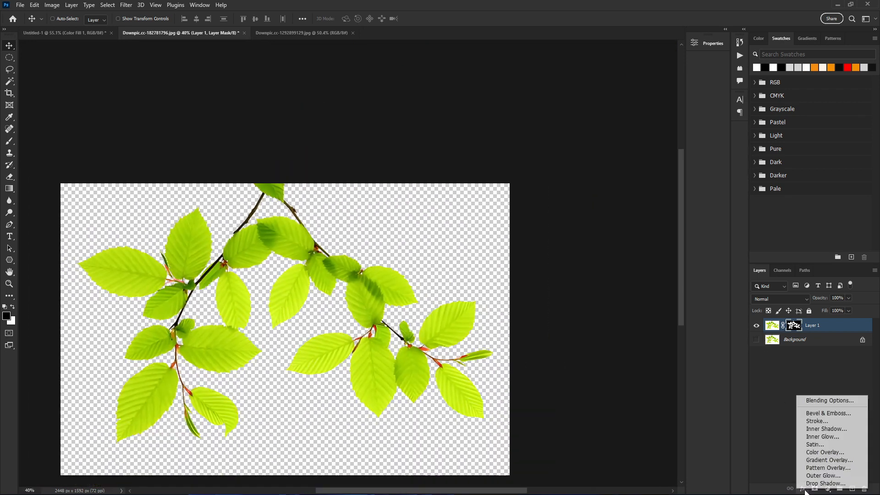
click(799, 388)
click(827, 488)
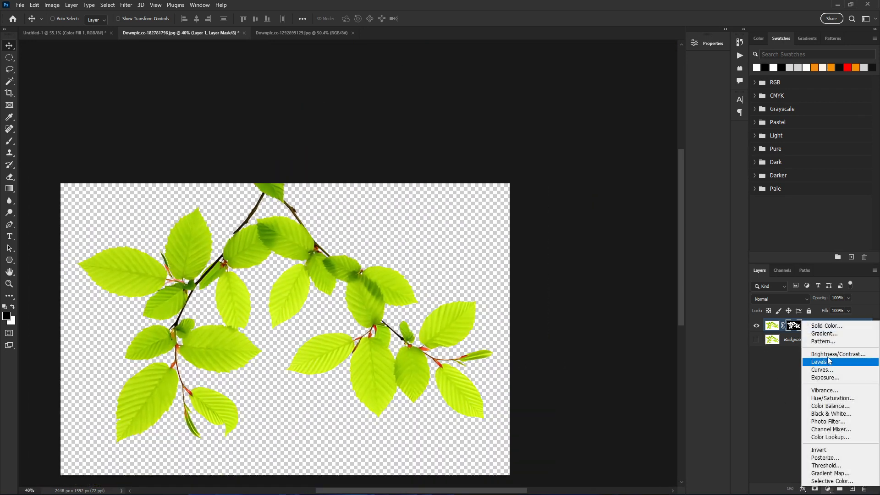
click(815, 328)
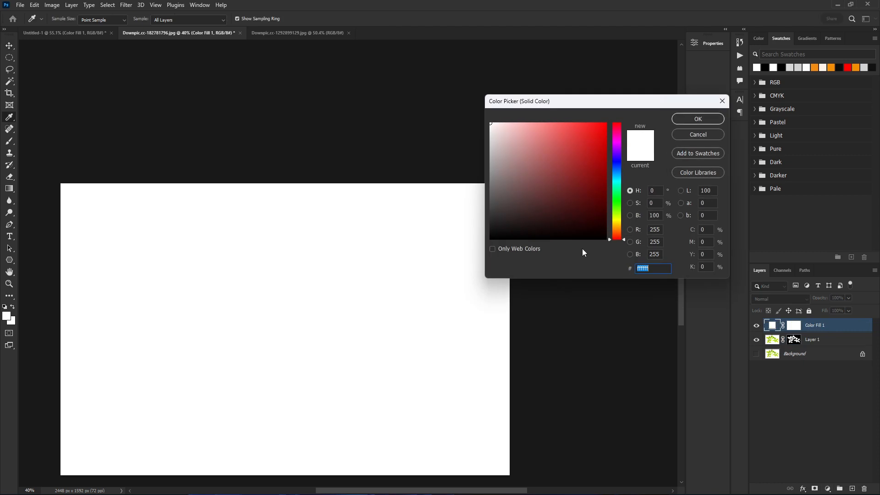
click(618, 152)
click(698, 119)
drag(773, 326, 782, 352)
- Change the Color Fill 1 layer's color to a dark red
double_click(772, 343)
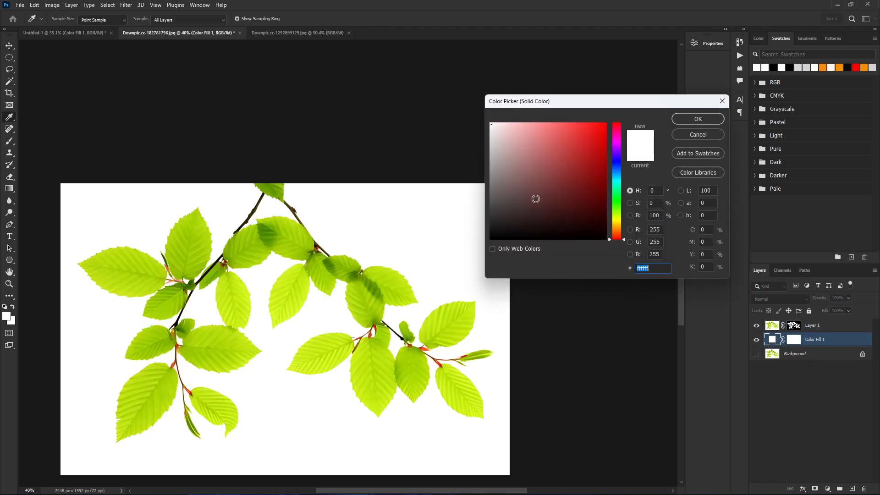
drag(534, 198, 572, 179)
click(698, 118)
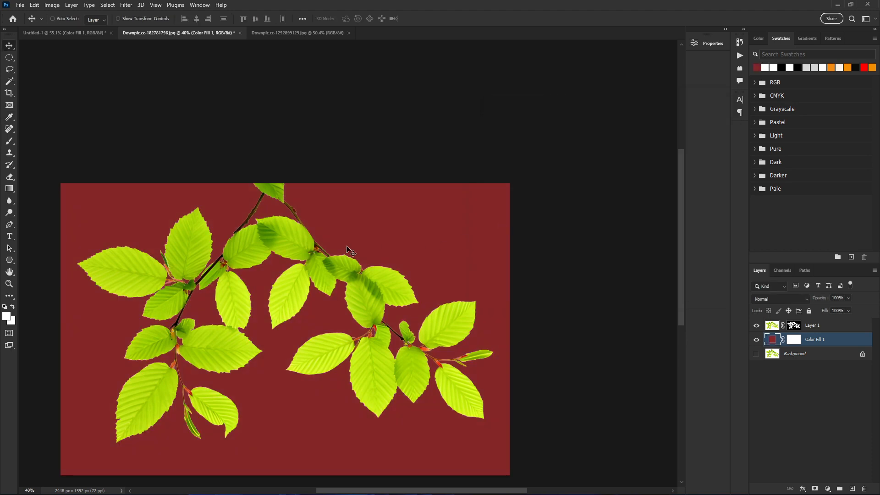
- Examine the edges of the cut-out leaves and thin stems against the dark red background
scroll(29, 284, down, 3)
scroll(29, 284, up, 5)
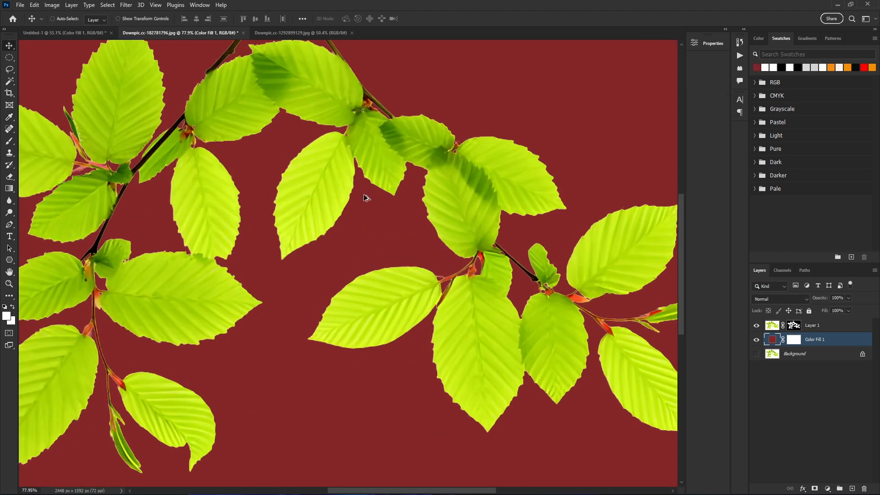
scroll(582, 249, down, 3)
scroll(103, 146, up, 7)
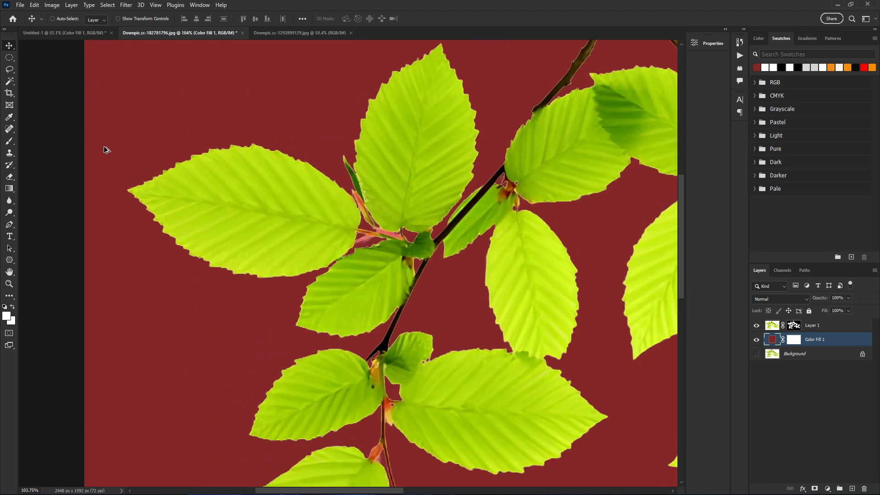
scroll(419, 185, down, 3)
scroll(377, 338, down, 2)
scroll(381, 348, down, 2)
scroll(406, 277, up, 5)
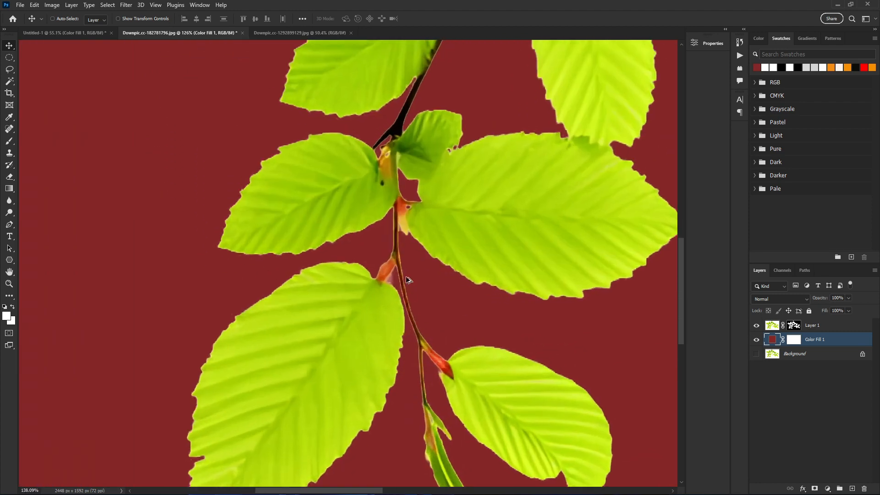
scroll(158, 316, down, 9)
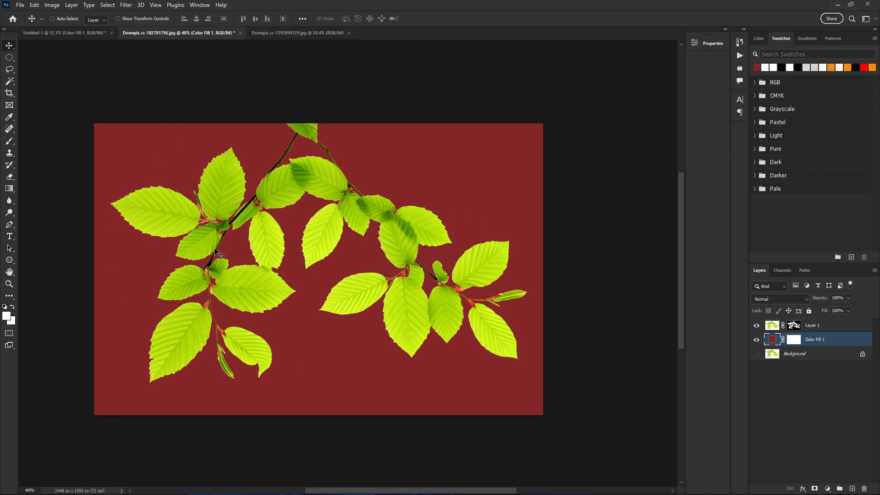
scroll(154, 243, up, 3)
scroll(365, 161, down, 1)
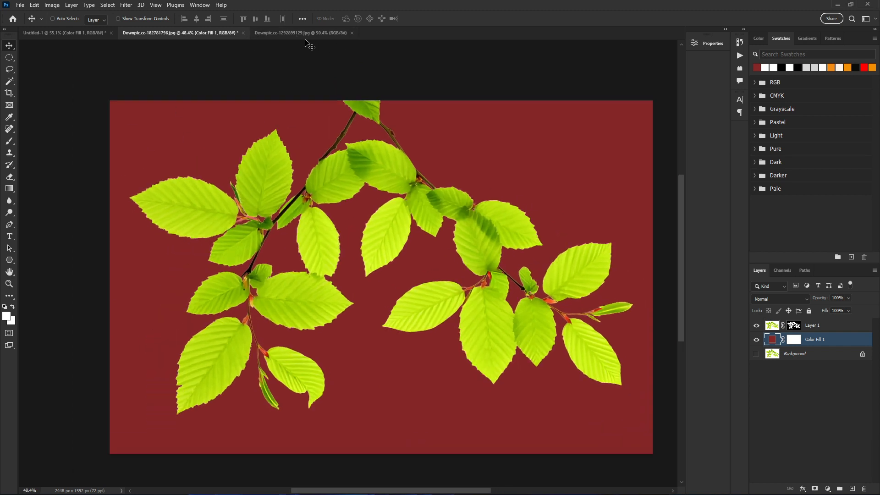
scroll(306, 78, up, 1)
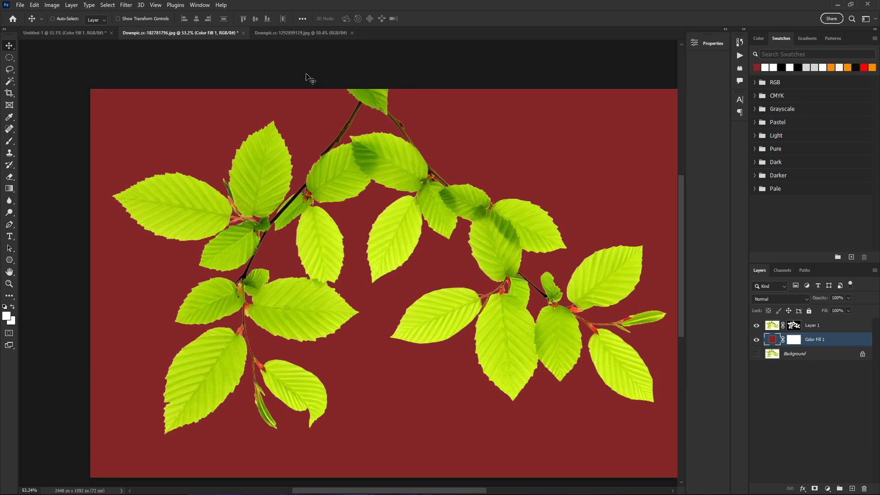
- Switch to the almond image, clear its selection and isolate the Blue channel
click(279, 36)
scroll(255, 387, up, 1)
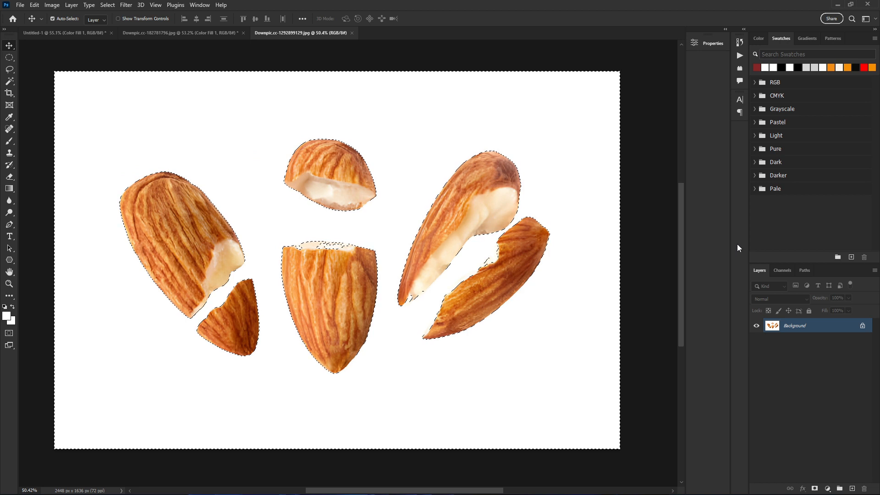
key(ctrl+d)
click(784, 273)
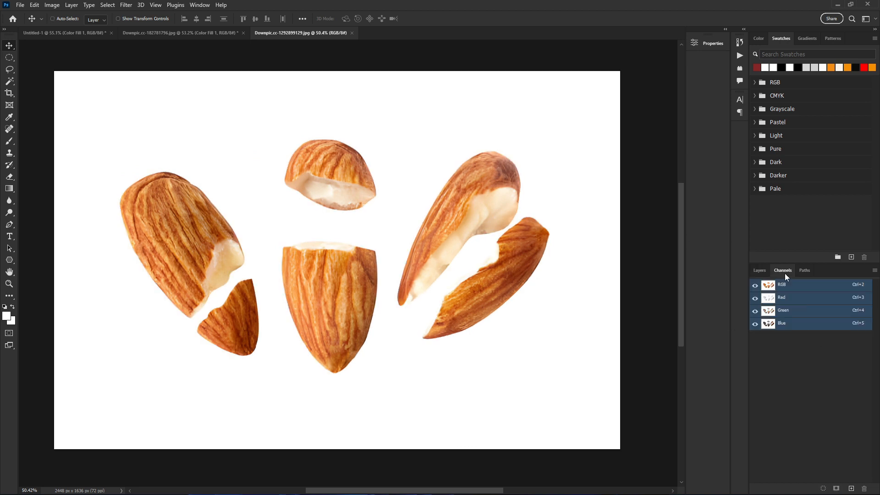
click(788, 325)
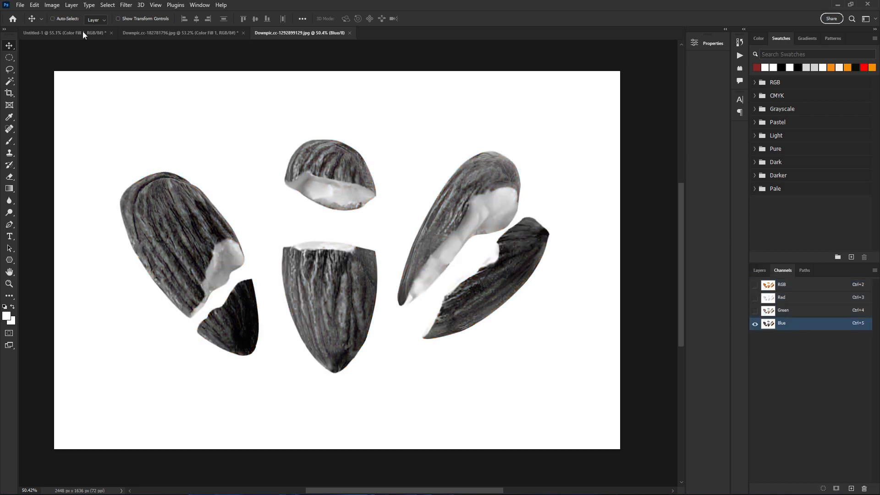
- Try to darken the almonds in the Blue channel with a Curves point at input 106, output 36
click(51, 5)
mouse_move(82, 30)
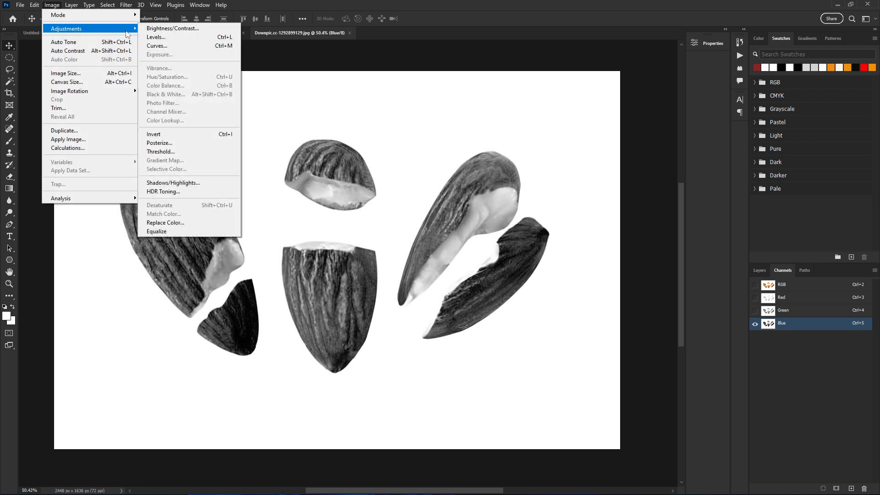
click(161, 46)
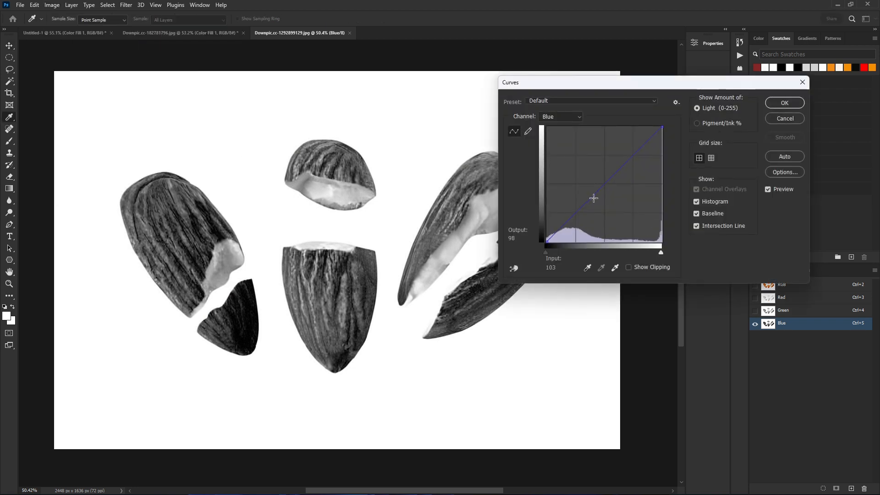
drag(593, 198, 594, 226)
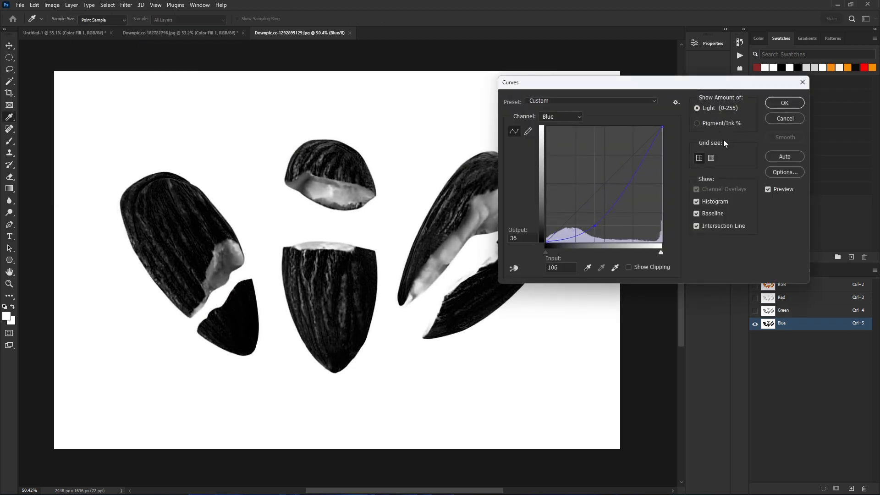
click(776, 107)
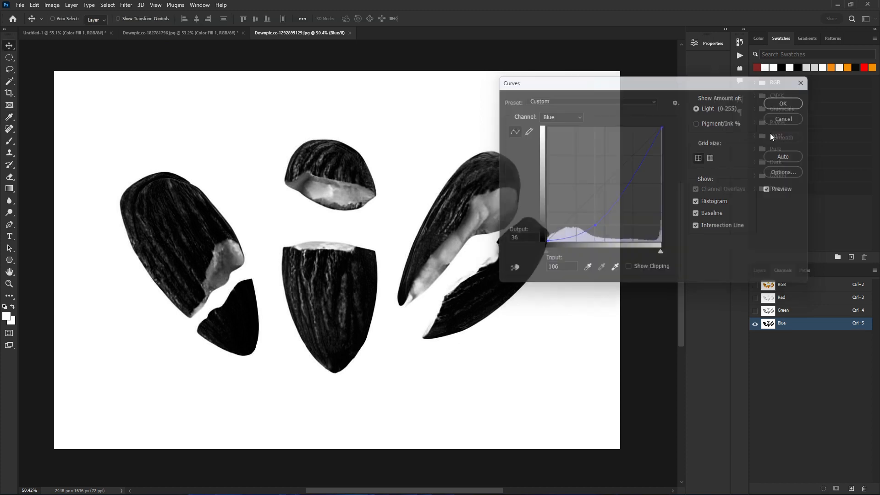
click(758, 270)
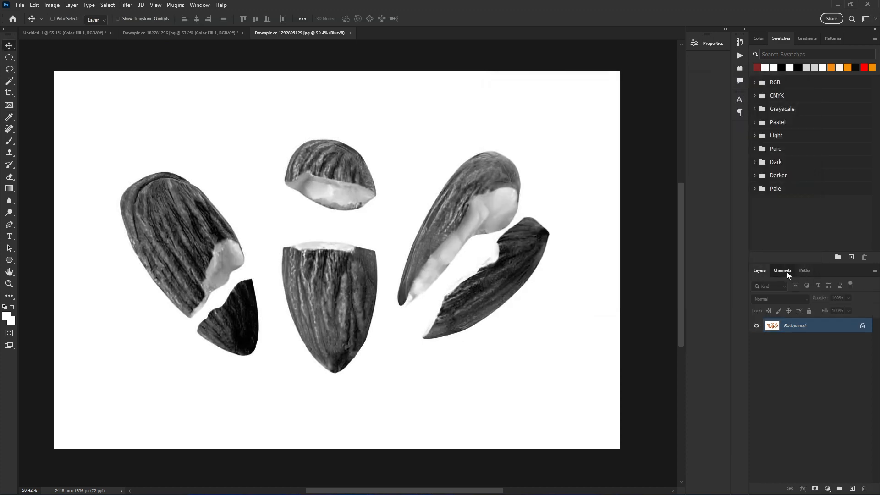
click(786, 271)
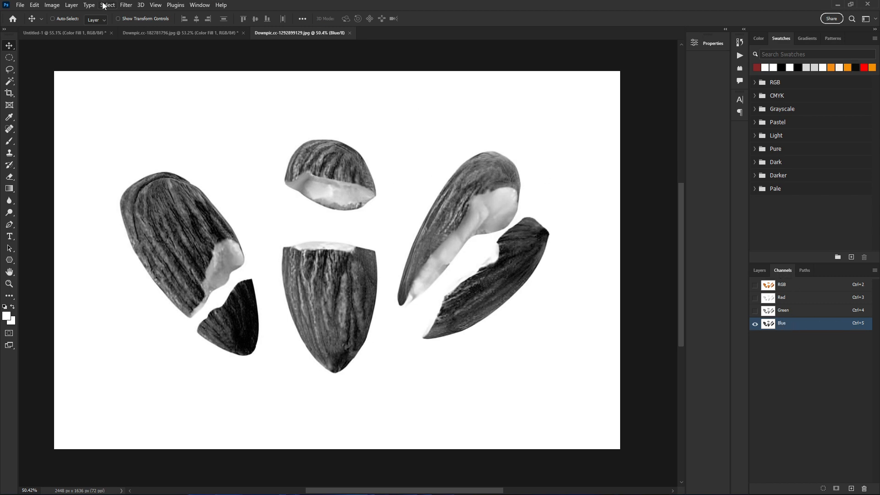
- Darken the almonds in the Blue channel with a Curves adjustment point at input 102, output 40
click(56, 6)
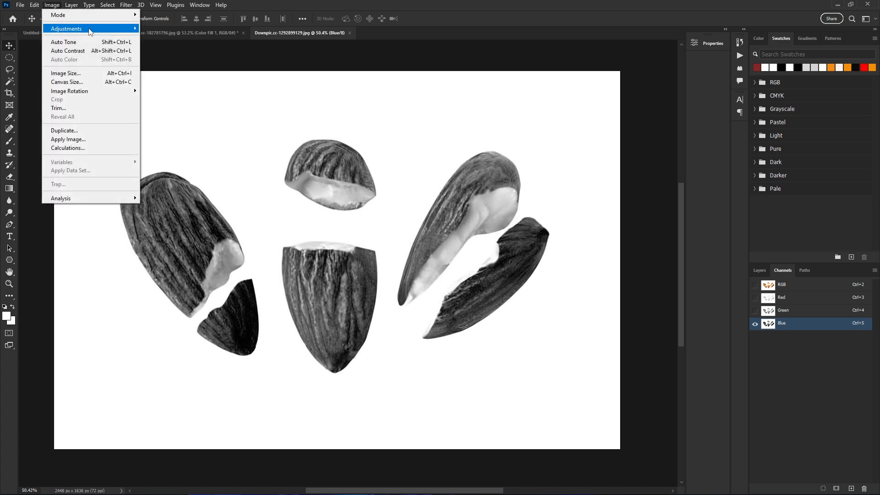
mouse_move(92, 30)
click(165, 46)
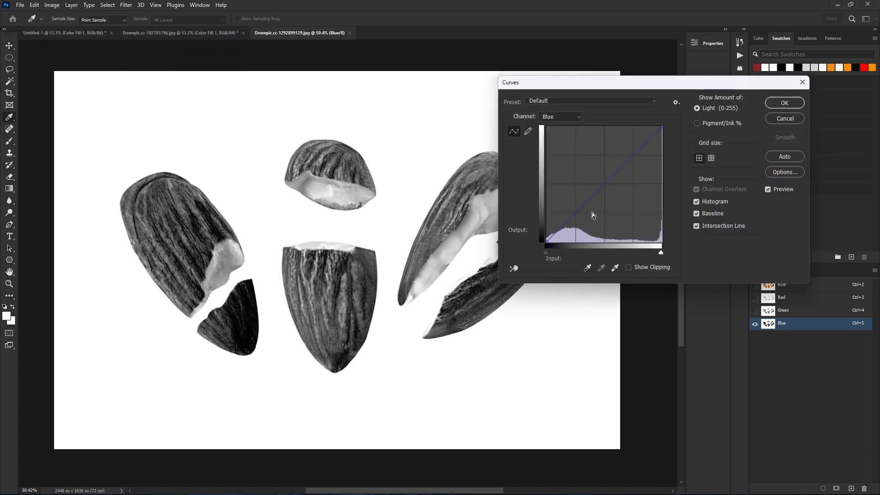
drag(581, 206, 593, 224)
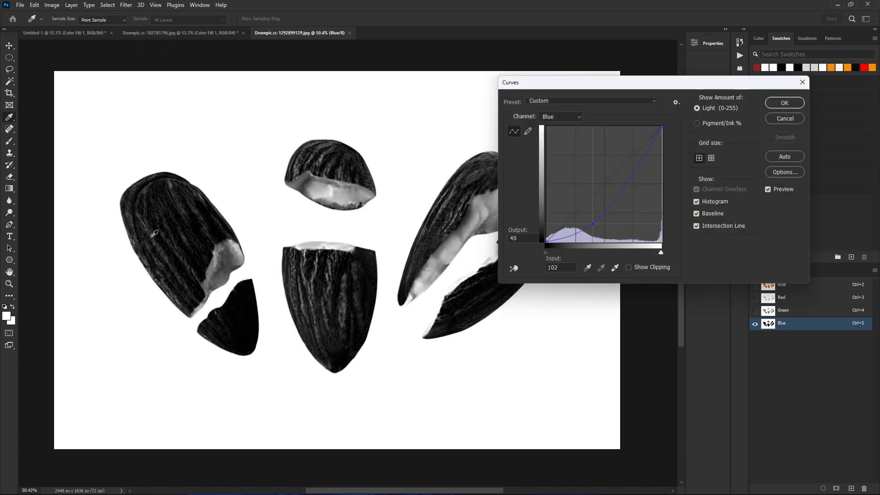
click(784, 103)
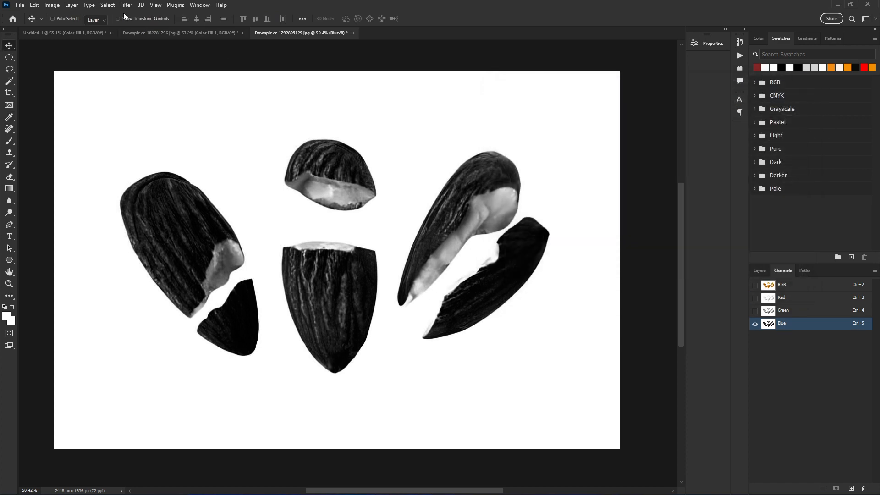
- Select the white background around the almonds in the Blue channel with Color Range, sampling the white area
click(107, 5)
click(123, 94)
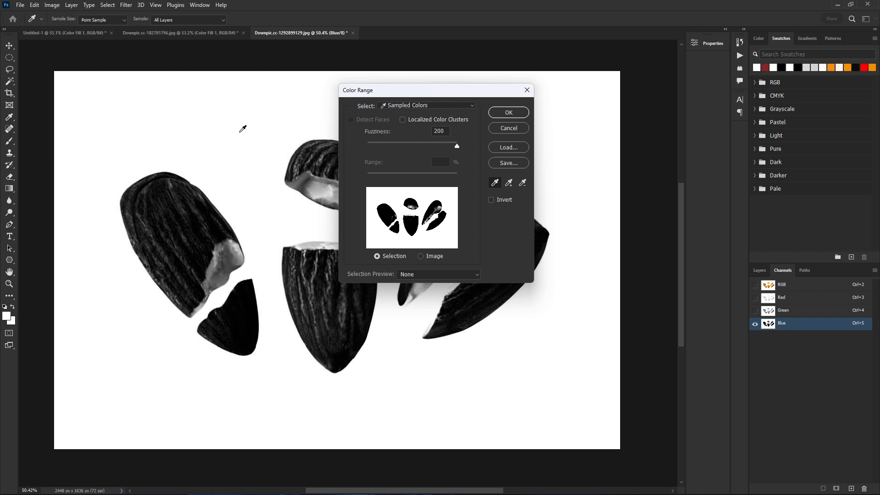
click(185, 218)
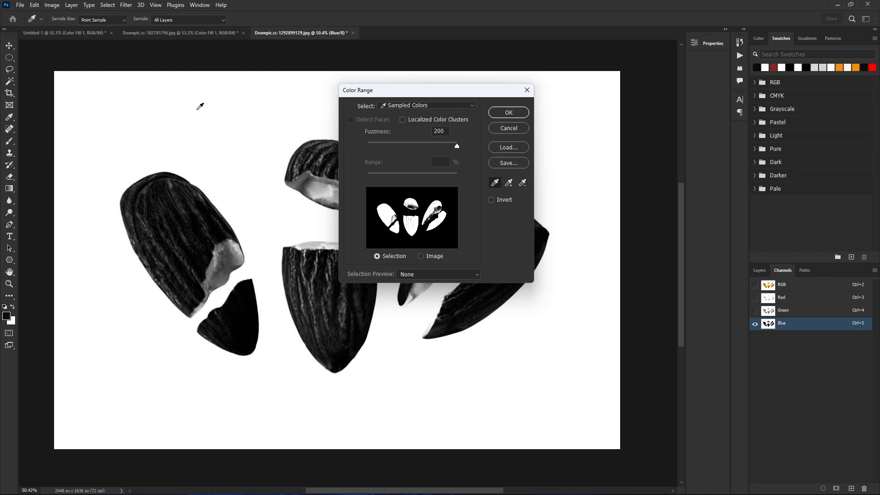
click(223, 115)
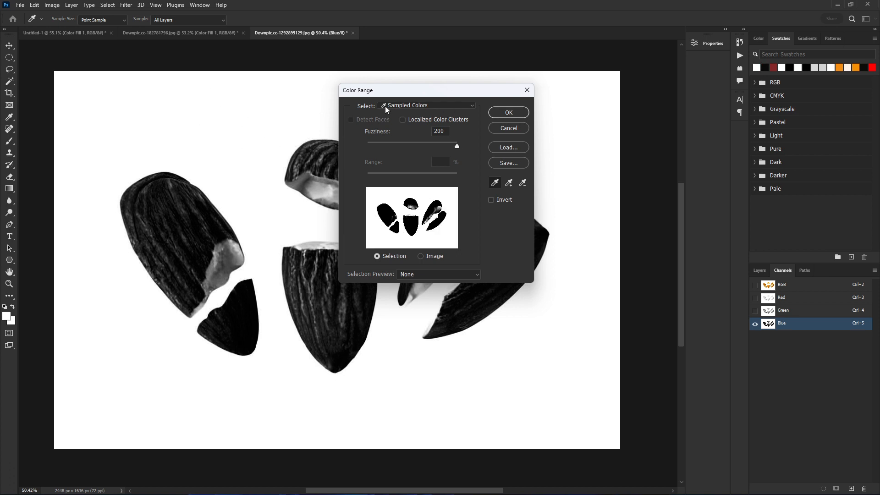
click(509, 113)
key(v)
- Subtract the pale inner flesh of the left almond and both middle pieces from the background selection with the Quick Selection tool
scroll(316, 224, up, 1)
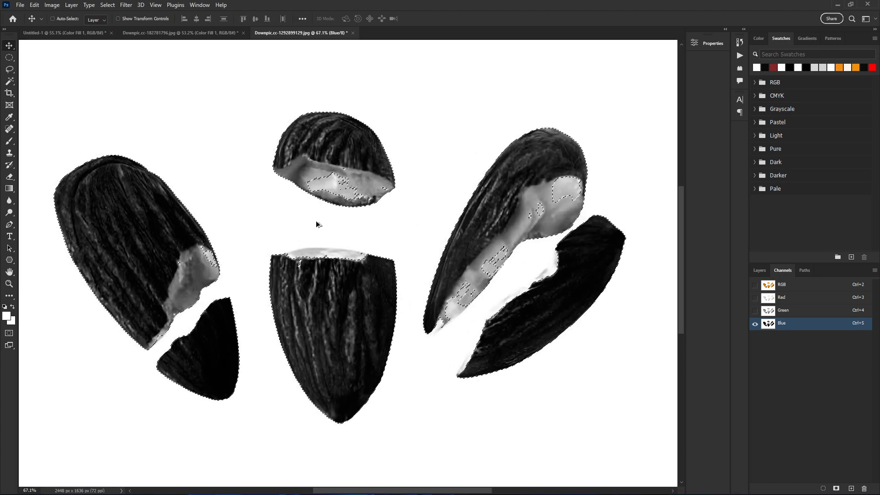
scroll(316, 224, up, 1)
scroll(383, 223, down, 1)
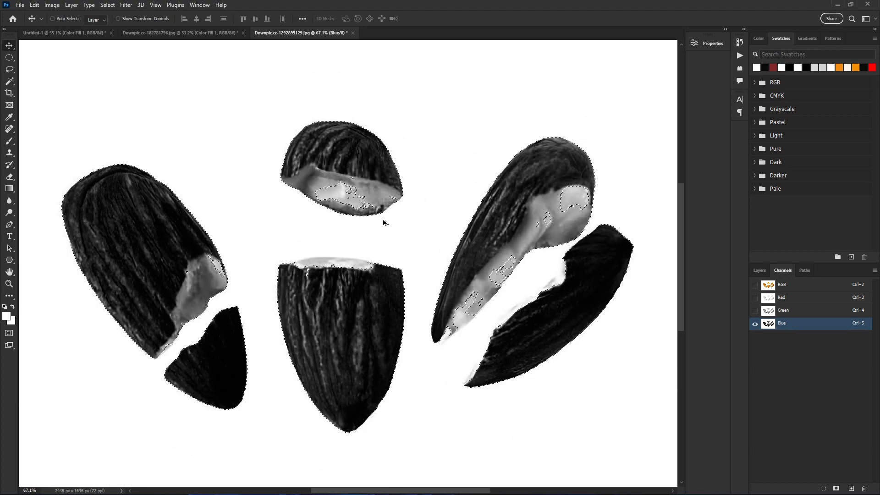
scroll(630, 261, up, 1)
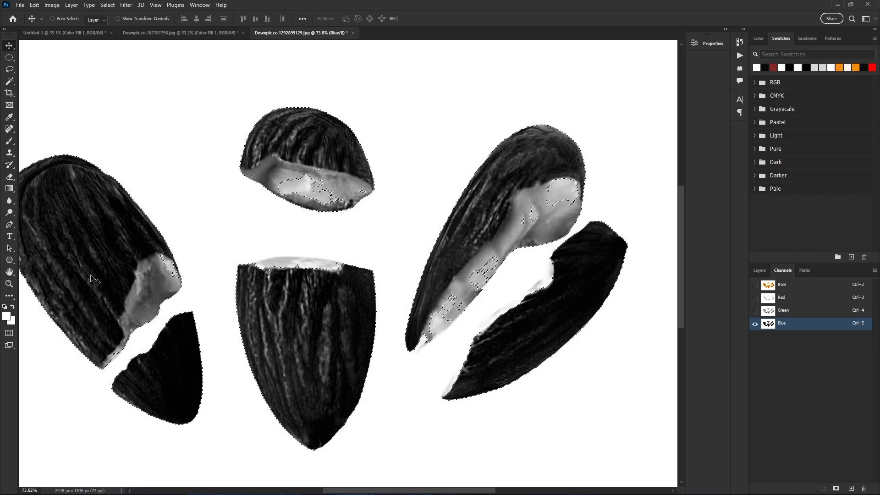
scroll(122, 275, up, 1)
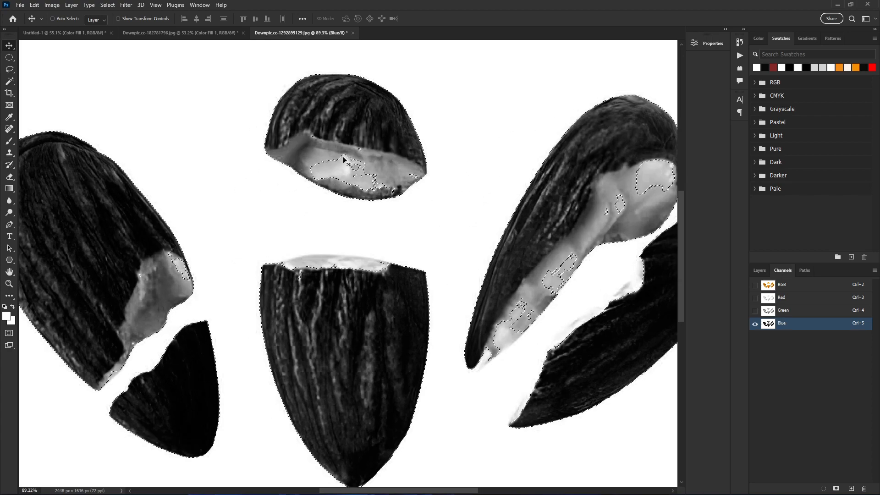
right_click(9, 82)
click(41, 89)
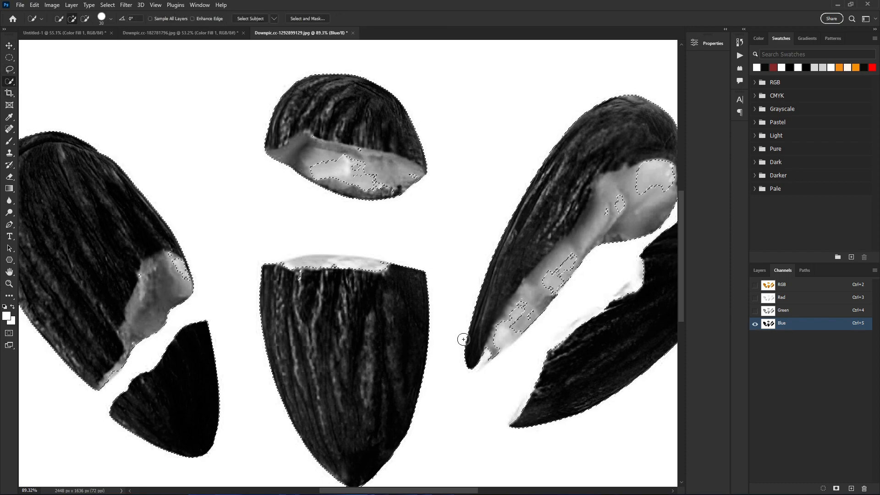
key(alt)
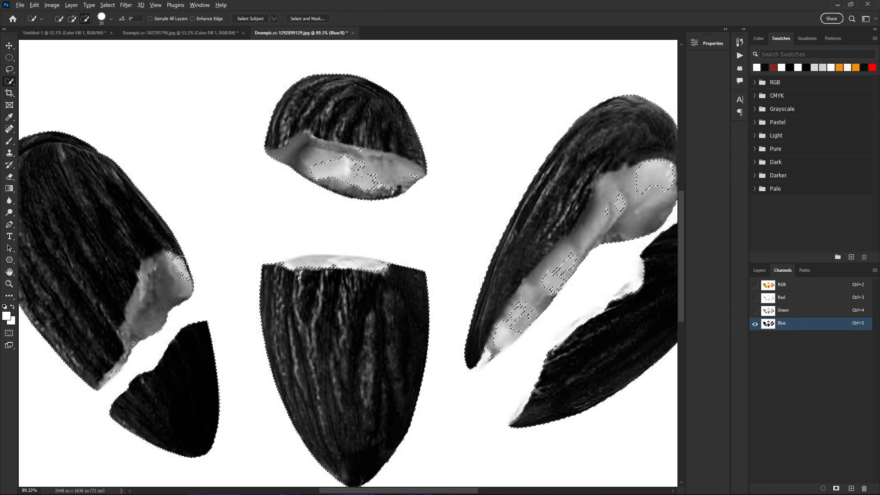
alt+drag(181, 261, 183, 280)
scroll(334, 214, down, 2)
alt+drag(384, 250, 303, 245)
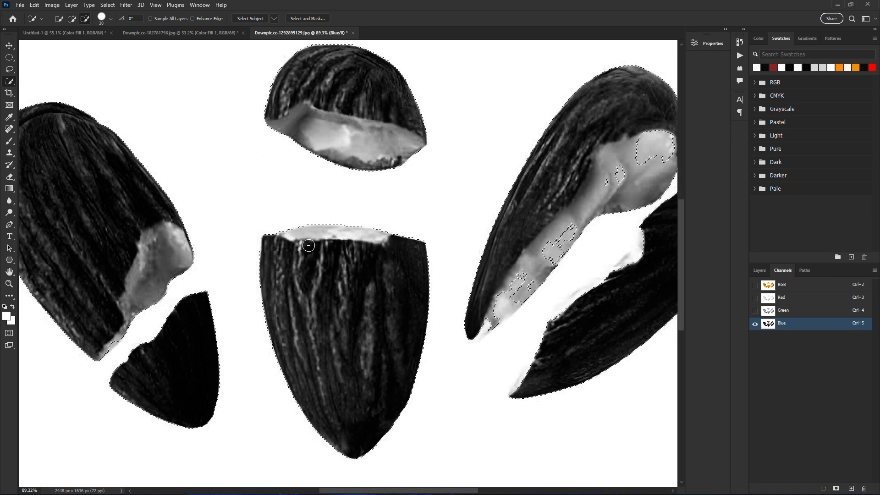
- Subtract the stray selected patches on the right almond's flesh and refine the selection along the lower right piece's broken edge
scroll(293, 256, down, 2)
scroll(281, 261, down, 1)
alt+drag(567, 195, 552, 209)
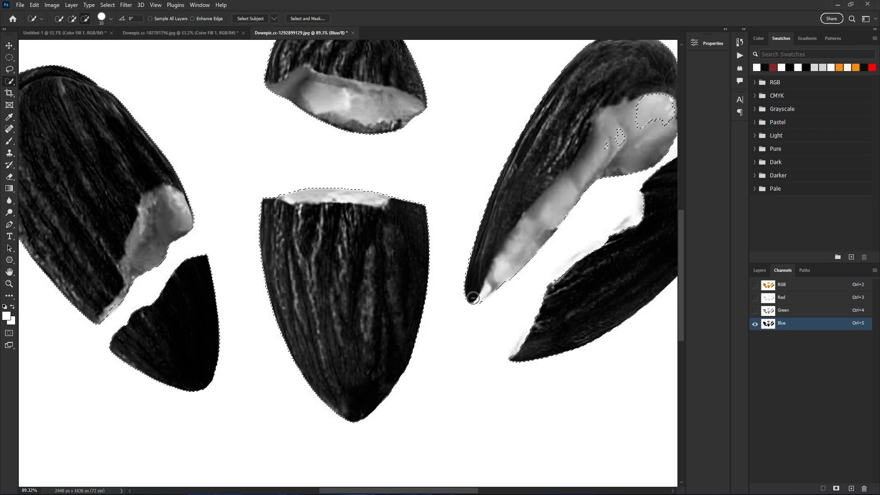
scroll(452, 279, down, 3)
scroll(586, 160, up, 2)
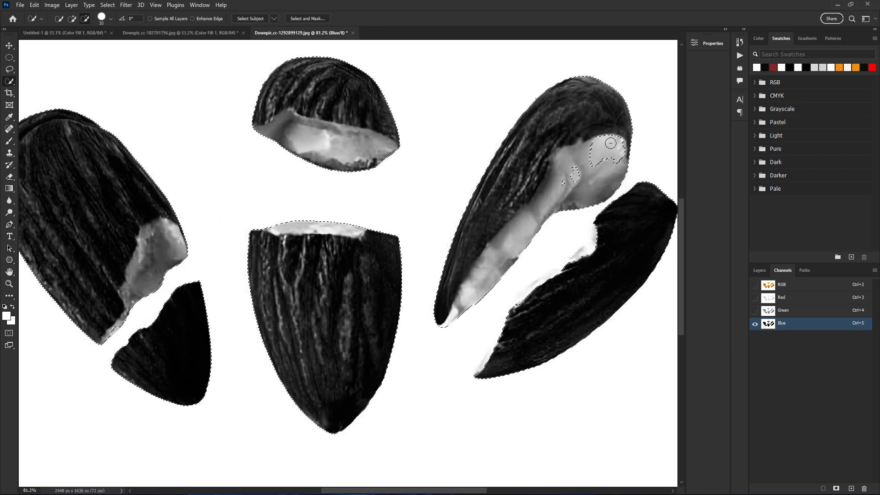
alt+drag(610, 143, 610, 153)
scroll(581, 275, up, 1)
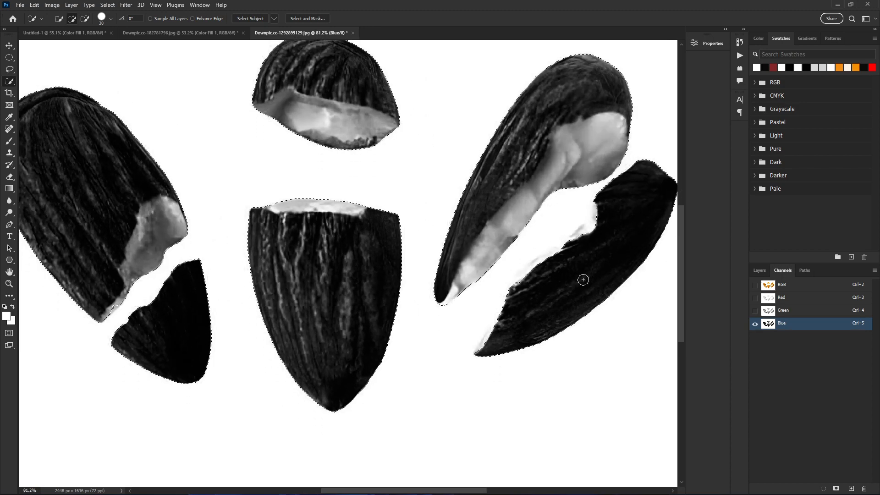
scroll(580, 249, up, 2)
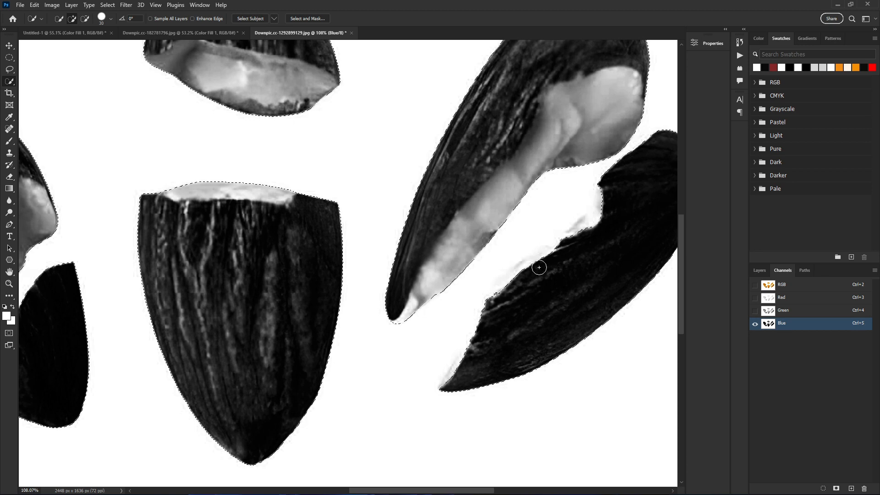
alt+drag(523, 274, 600, 218)
scroll(564, 249, down, 5)
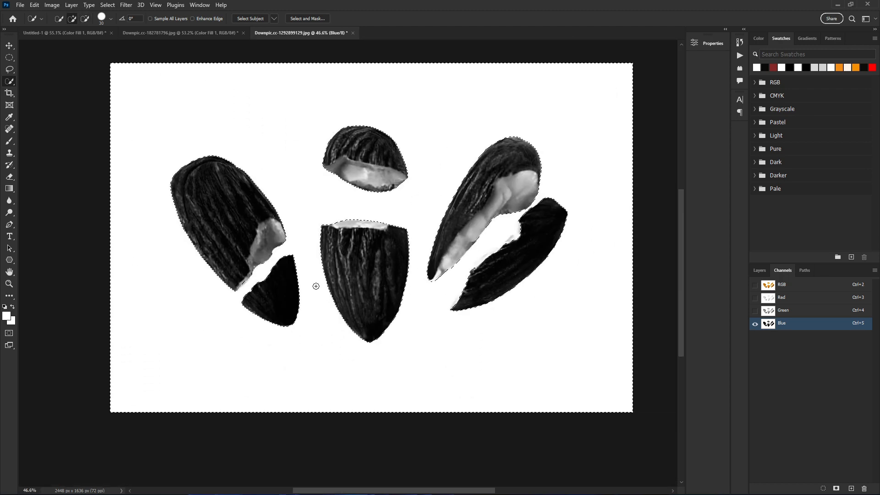
- Invert the selection to cover the almonds and apply it as a layer mask on the Background layer
click(107, 5)
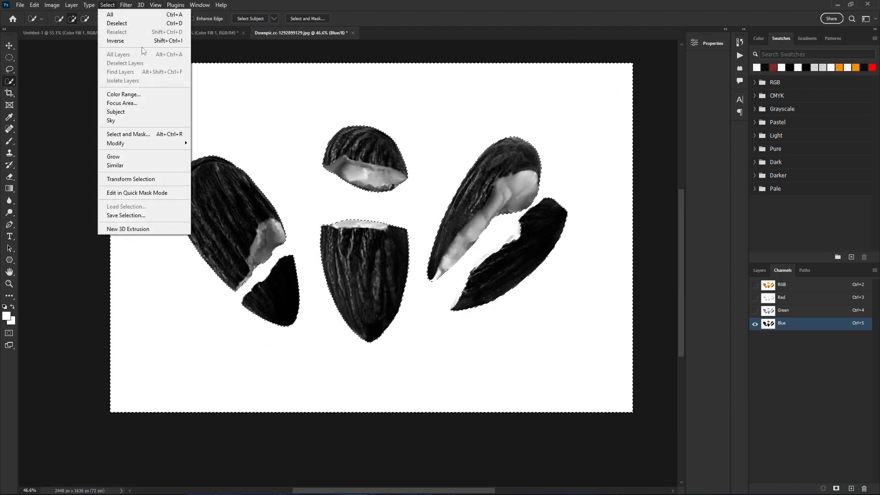
click(176, 41)
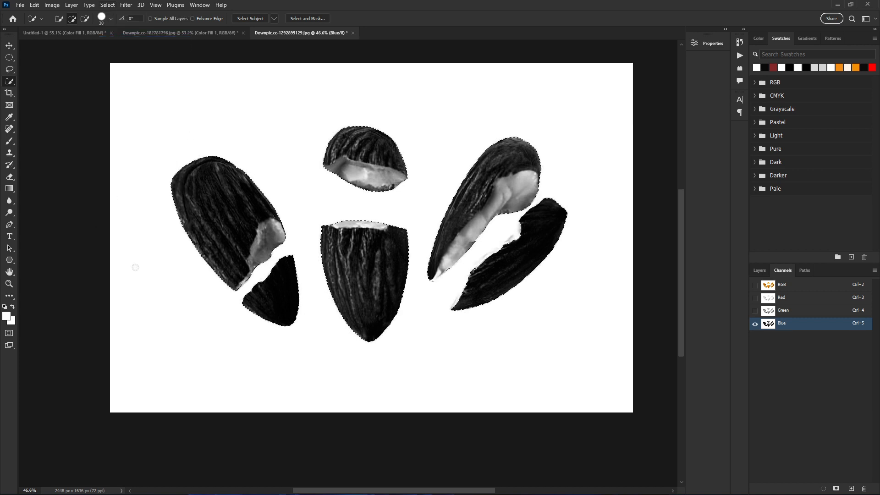
click(756, 271)
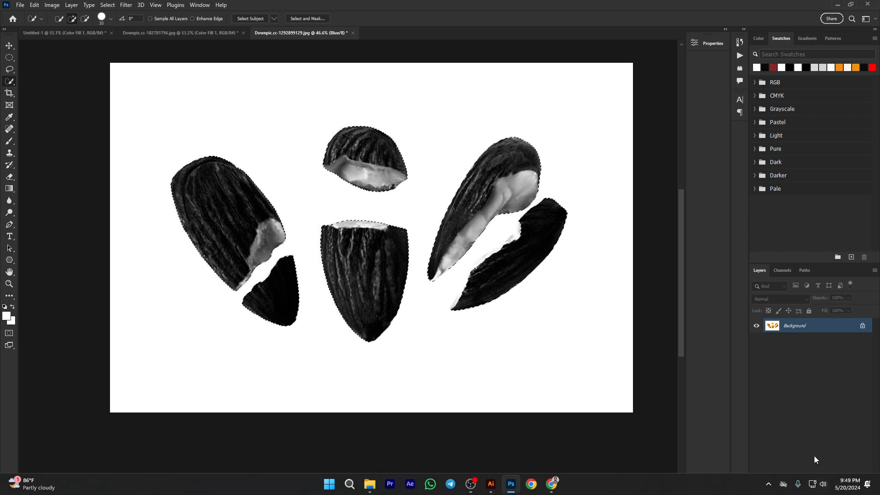
click(814, 489)
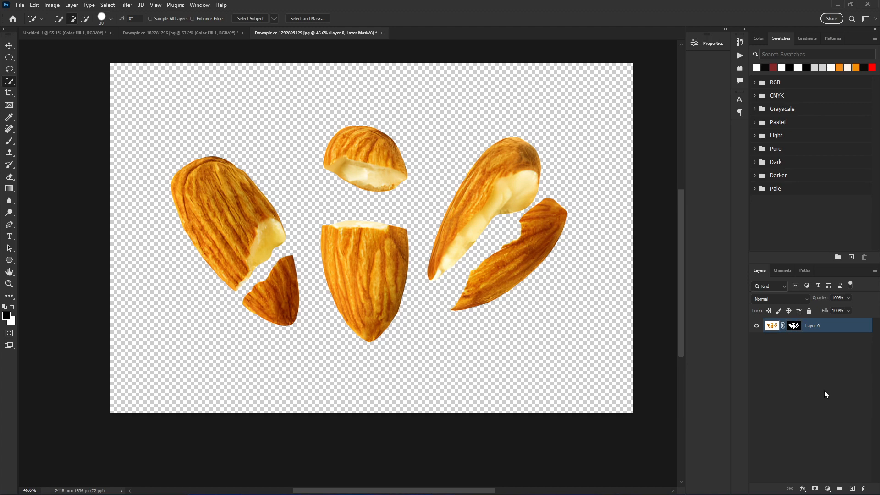
click(142, 33)
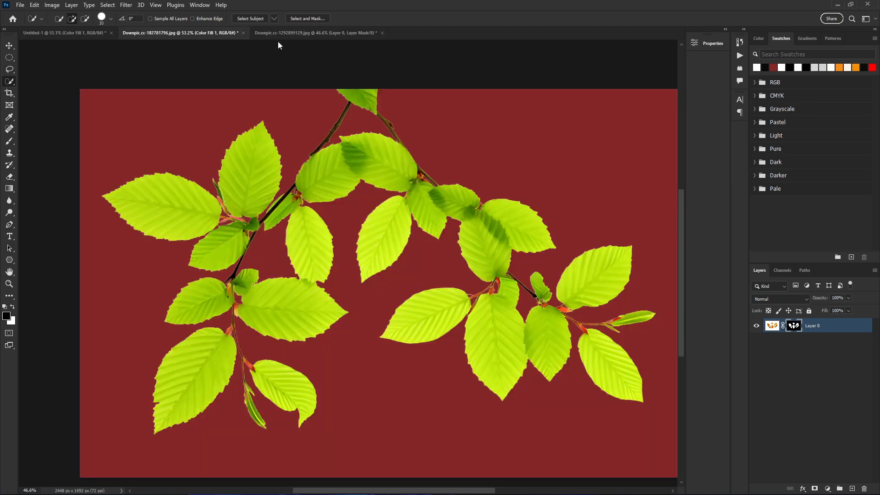
click(328, 34)
click(20, 5)
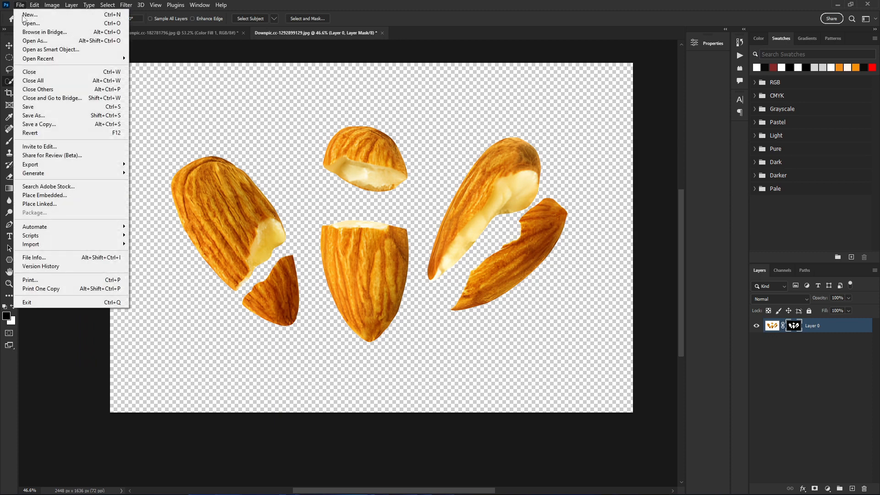
click(36, 26)
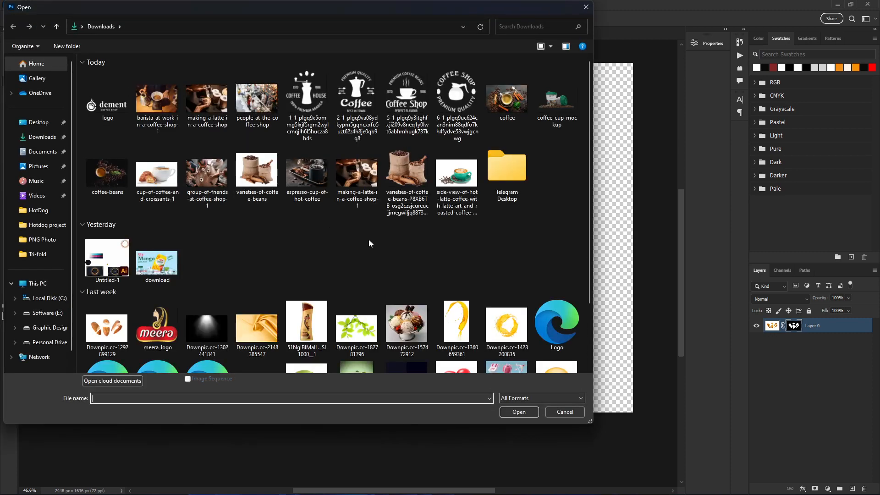
scroll(392, 261, down, 3)
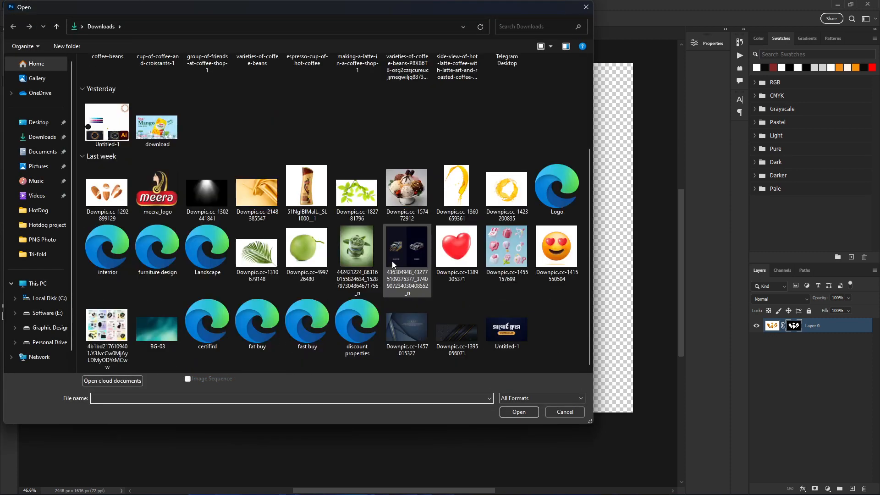
click(521, 195)
click(517, 412)
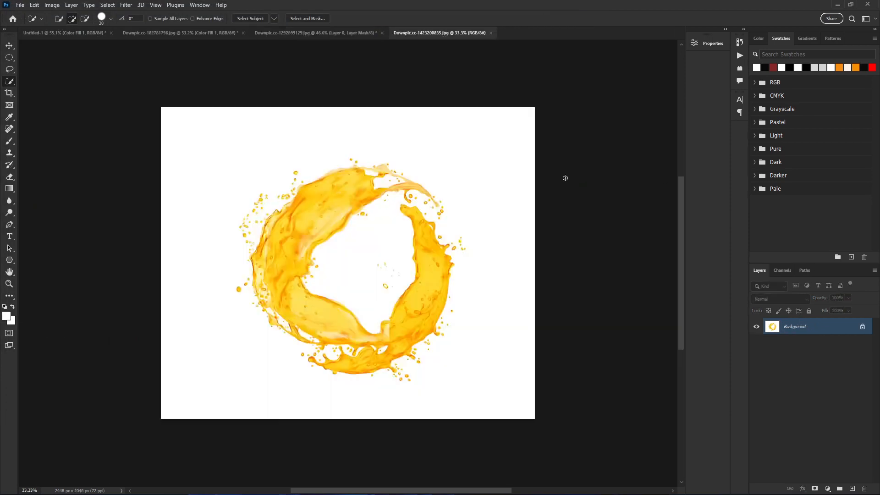
- Duplicate the juice splash layer, hide the original Background layer and isolate the Blue channel of the copy
scroll(317, 298, up, 2)
scroll(153, 199, up, 2)
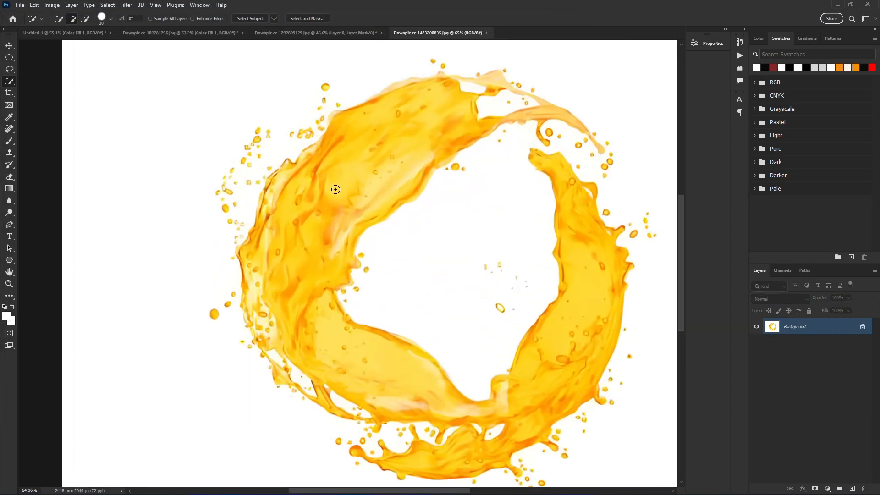
scroll(334, 190, down, 2)
scroll(308, 144, up, 3)
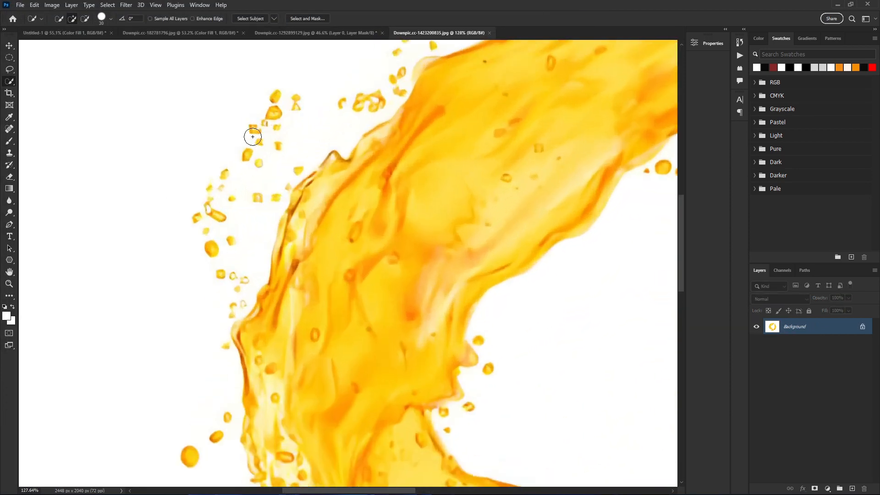
scroll(392, 261, down, 3)
scroll(402, 270, down, 3)
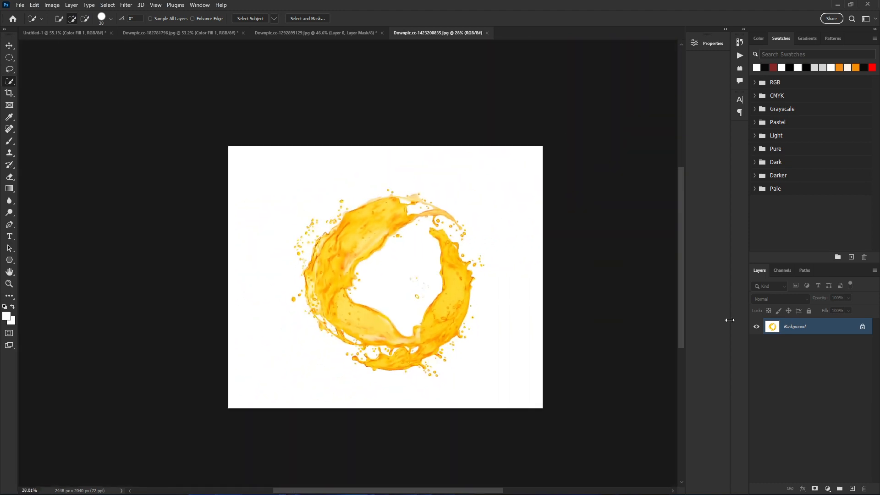
key(ctrl+j)
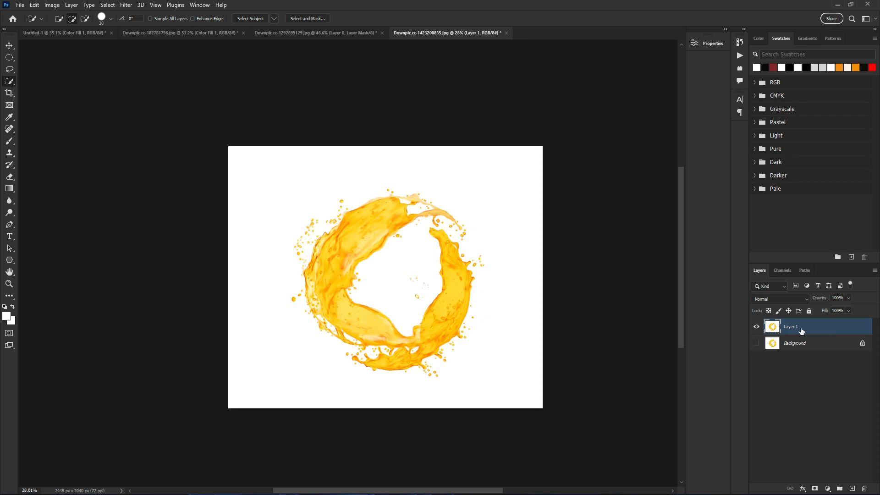
click(788, 271)
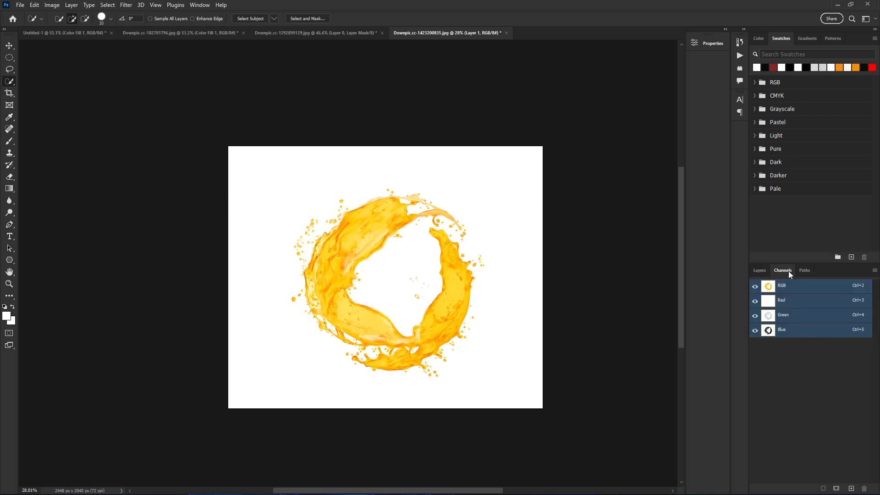
click(792, 334)
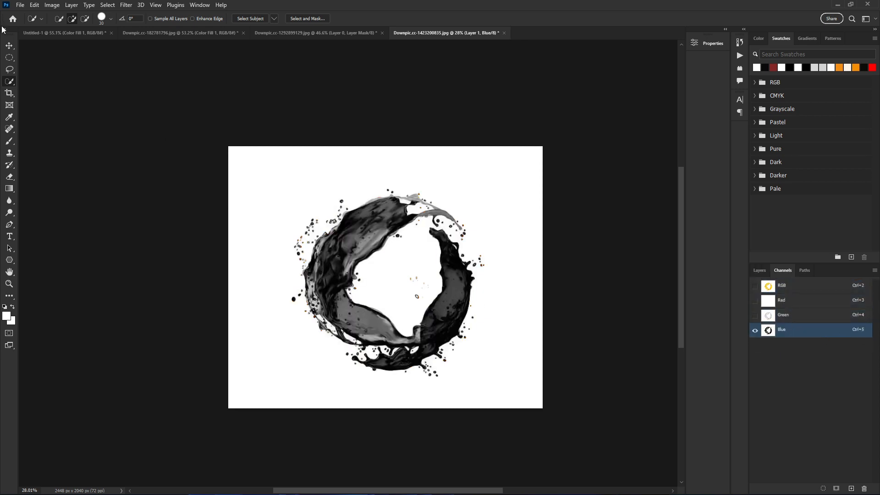
- Darken the juice splash in the Blue channel with a Curves adjustment point at input 101, output 58
click(51, 6)
mouse_move(83, 28)
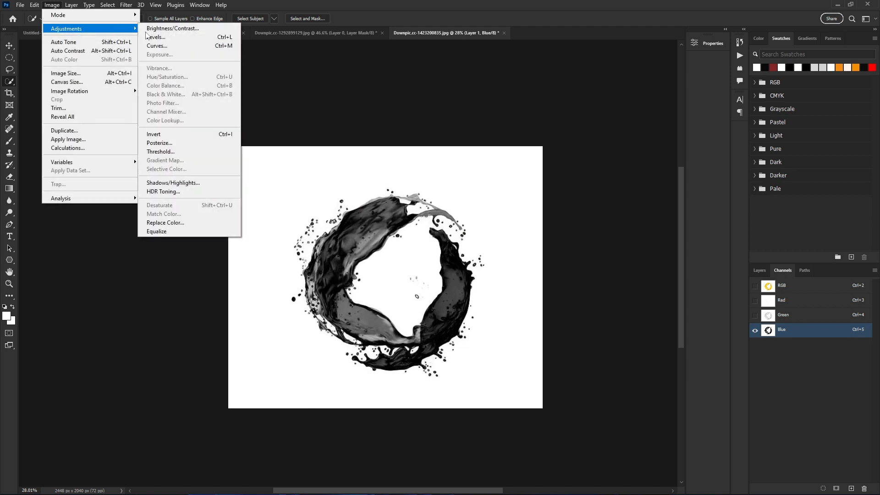
click(176, 46)
drag(585, 203, 592, 215)
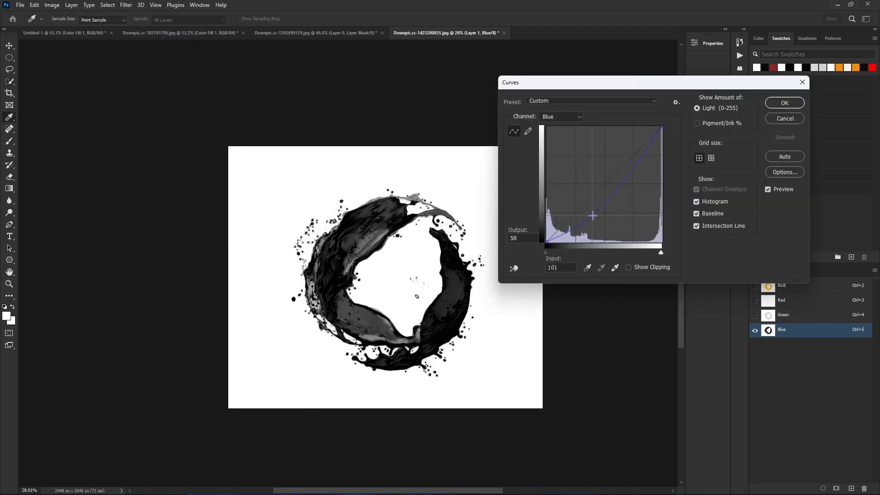
click(785, 105)
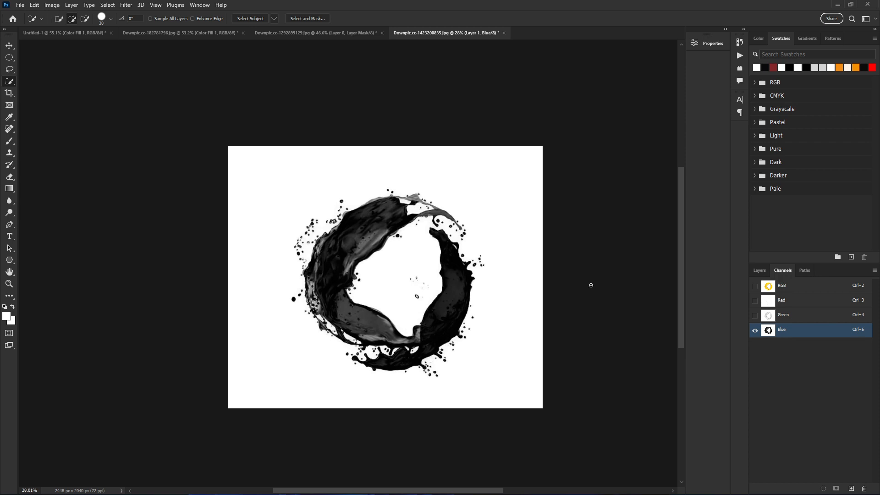
click(102, 8)
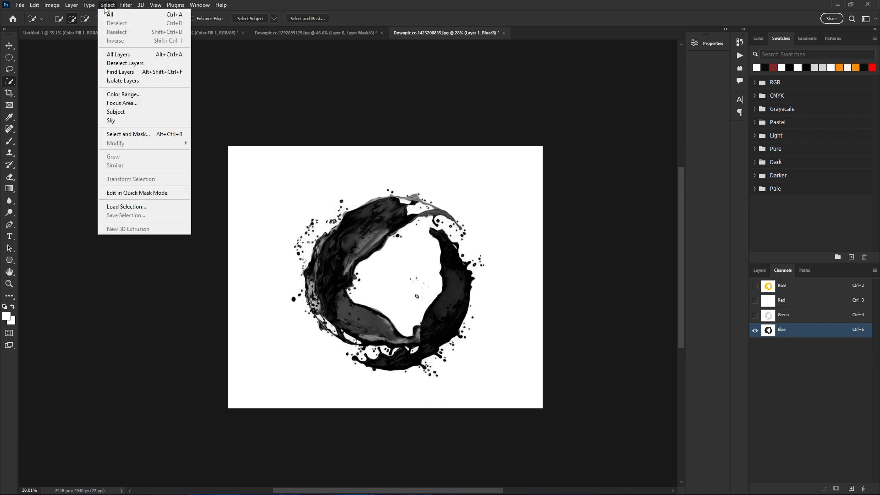
mouse_move(51, 8)
mouse_move(71, 29)
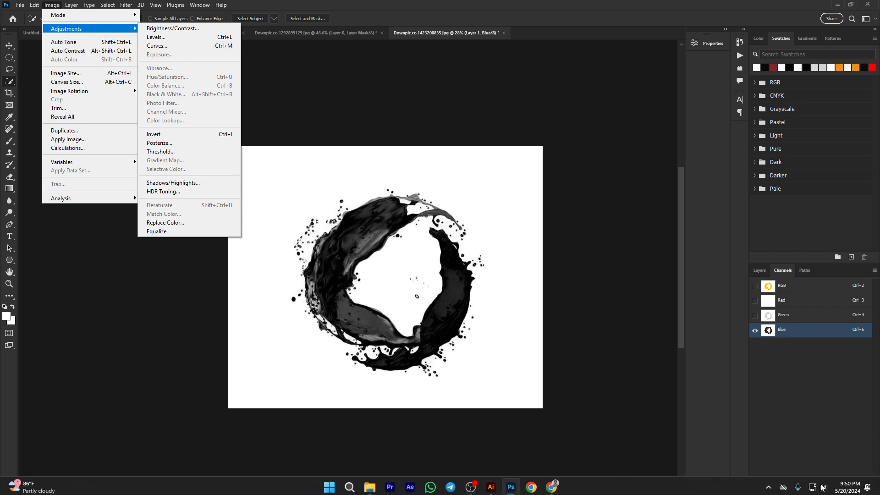
- Select the white background in the Blue channel with Color Range using Sampled Colors at Fuzziness 200
click(794, 432)
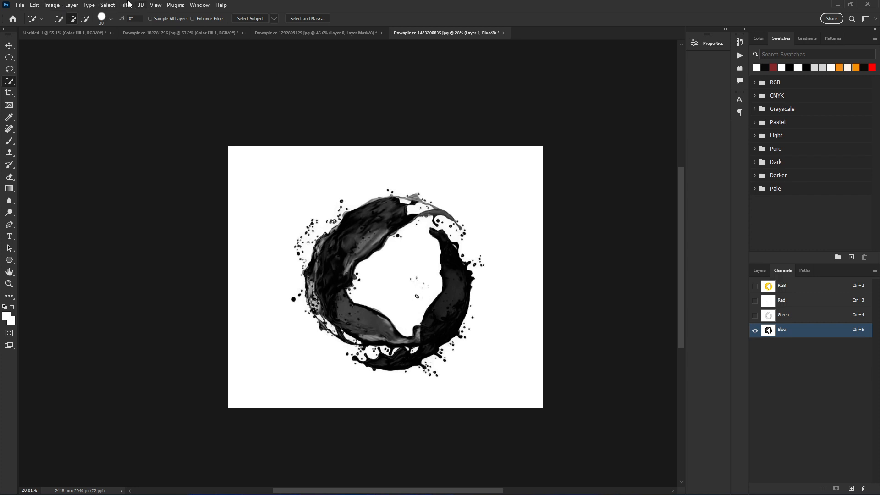
click(110, 5)
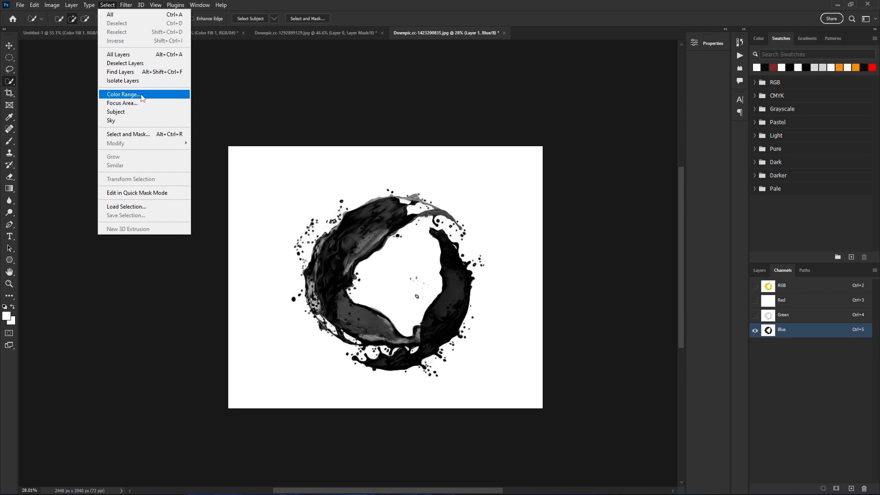
click(123, 94)
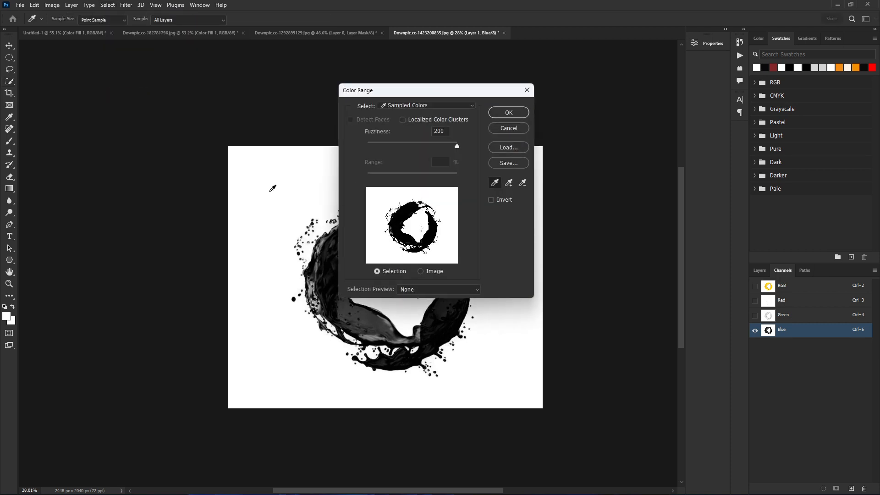
click(509, 113)
key(w)
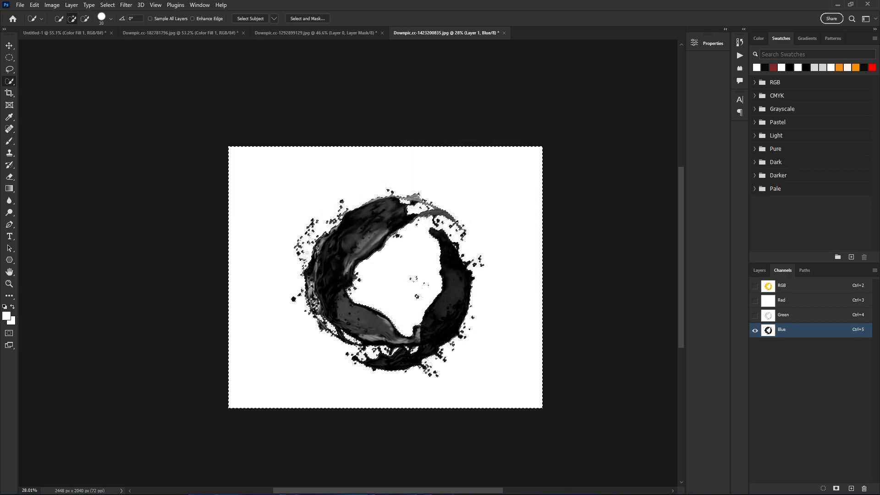
- Invert the selection to cover the juice splash and apply it as a layer mask on Layer 1
scroll(256, 257, up, 2)
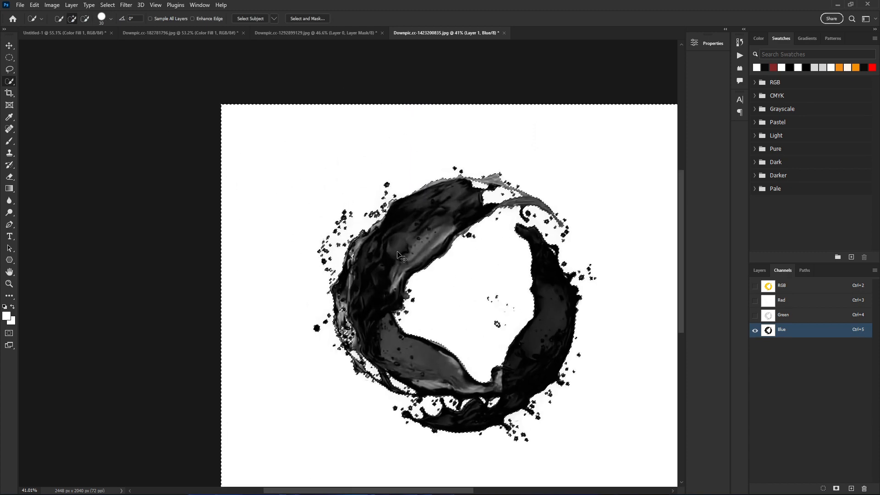
key(ctrl+shift+i)
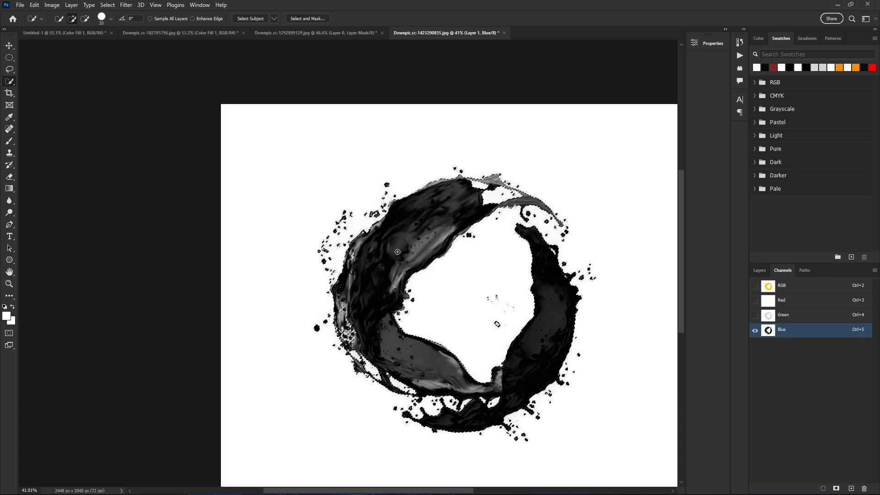
scroll(383, 251, down, 3)
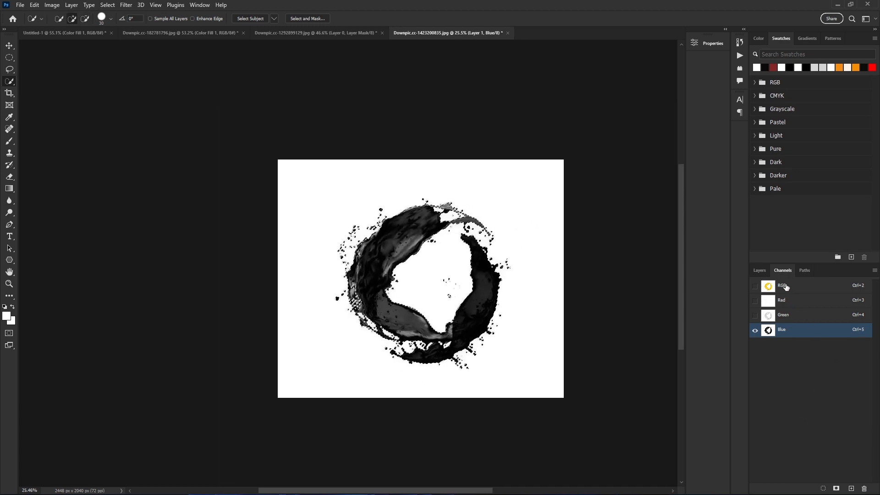
click(760, 271)
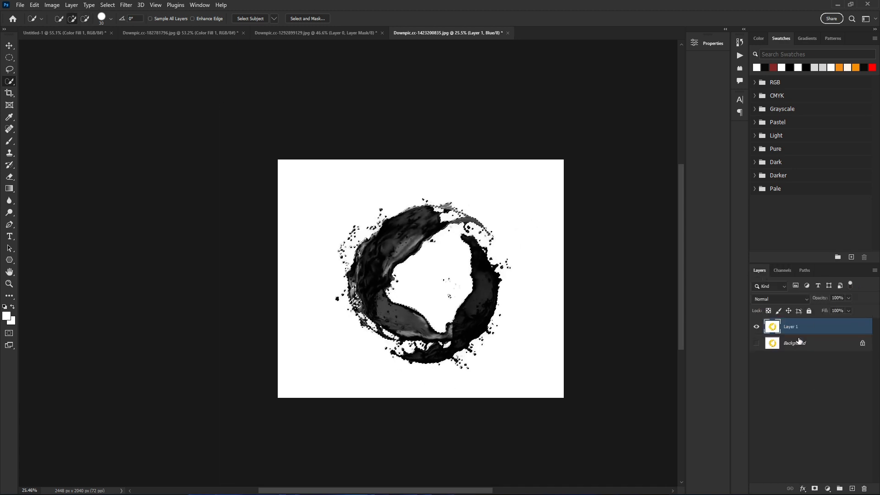
click(815, 489)
- Examine the edges and droplets of the masked juice splash against the transparent background
scroll(374, 290, up, 4)
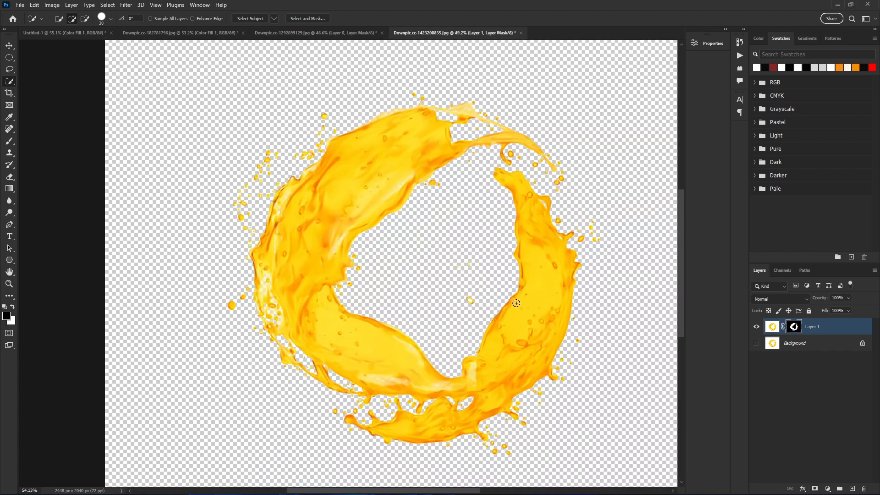
scroll(262, 266, down, 3)
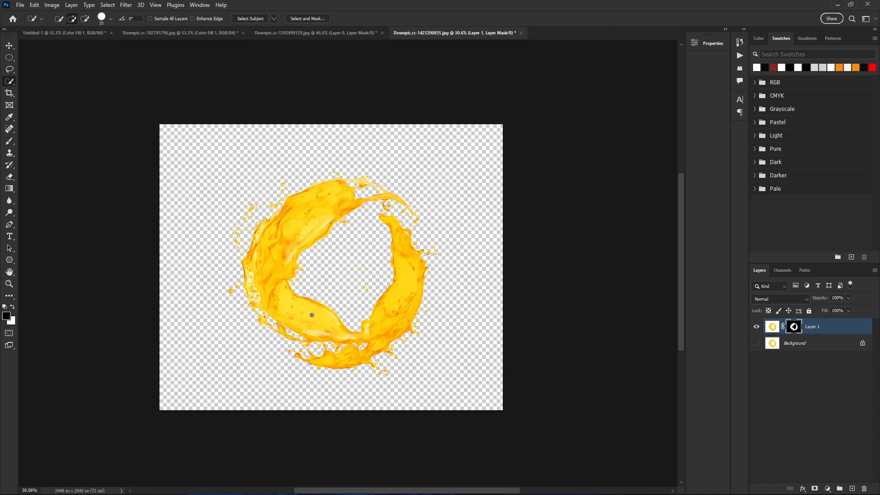
scroll(275, 160, up, 7)
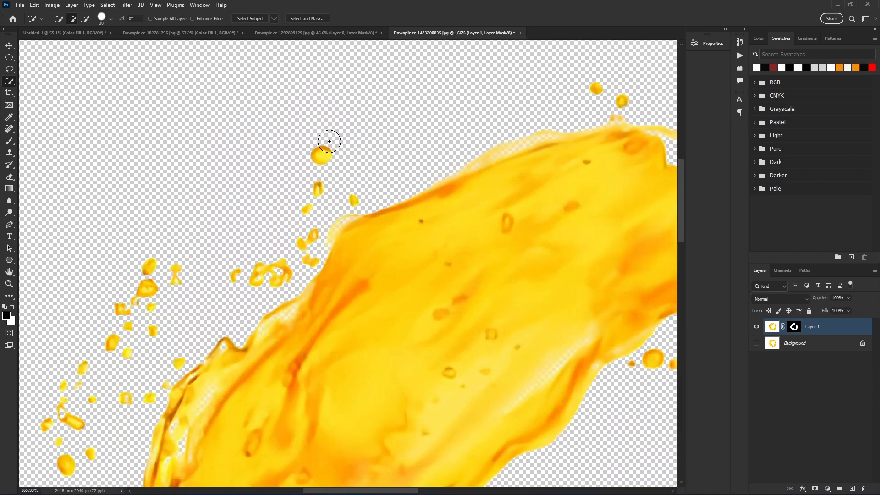
scroll(329, 141, down, 9)
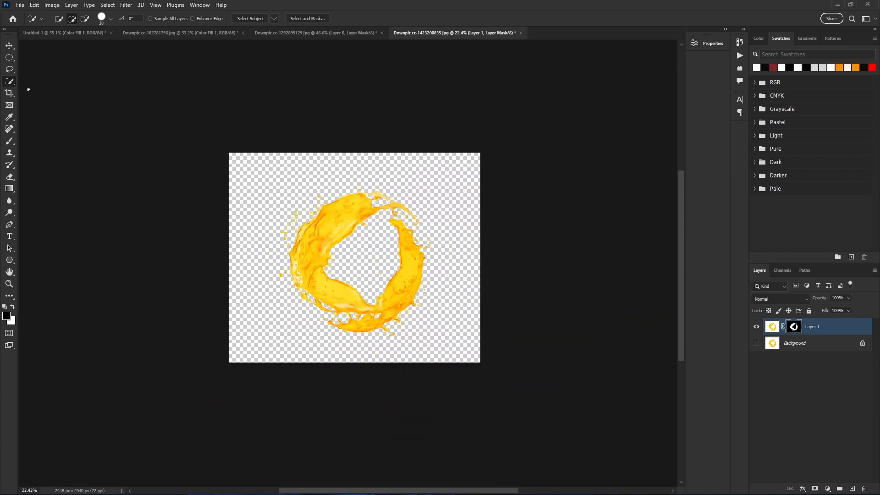
click(9, 46)
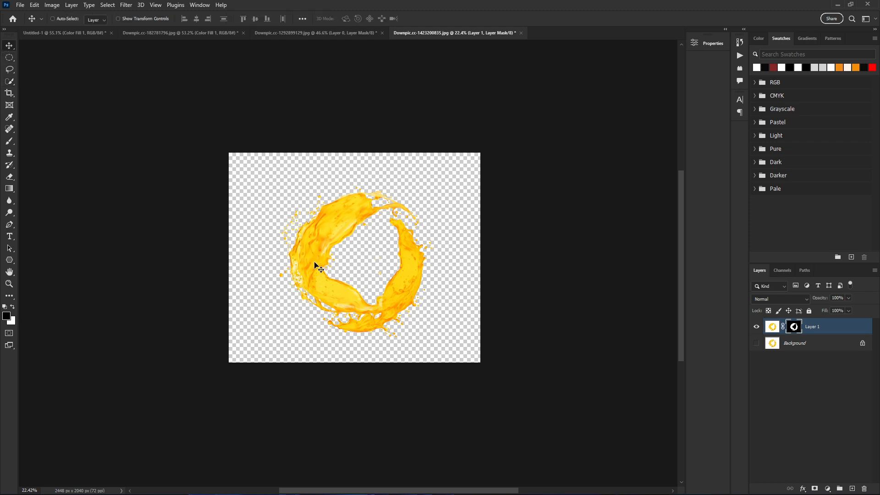
mouse_move(315, 264)
mouse_down()
mouse_move(333, 268)
mouse_move(311, 265)
mouse_up()
scroll(316, 261, up, 1)
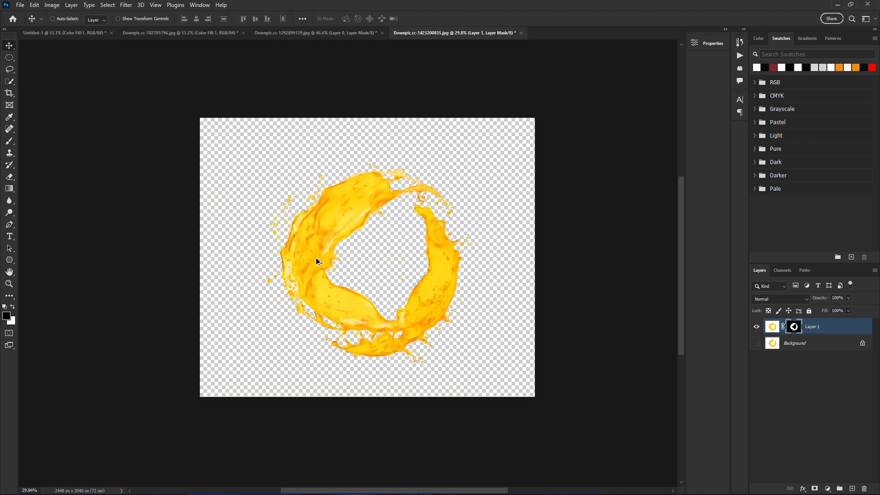
scroll(315, 260, down, 1)
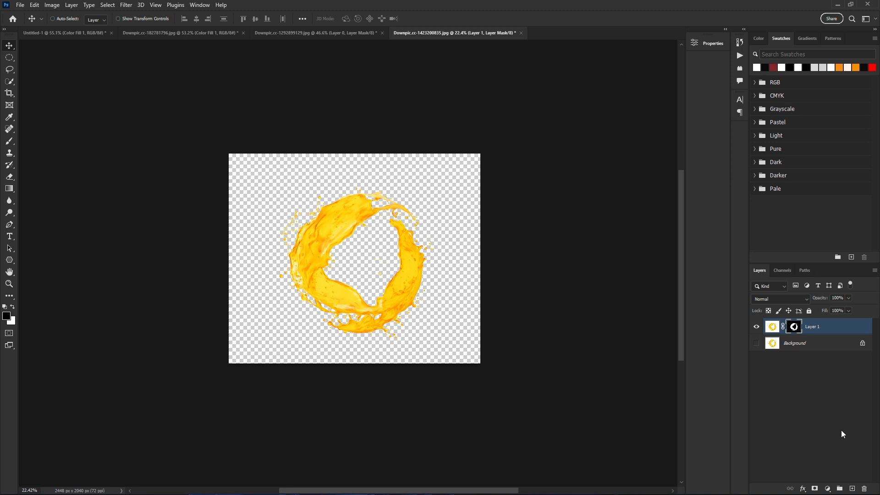
- Add a white (ffffff) Solid Color fill layer and place it beneath the masked juice splash layer
click(828, 488)
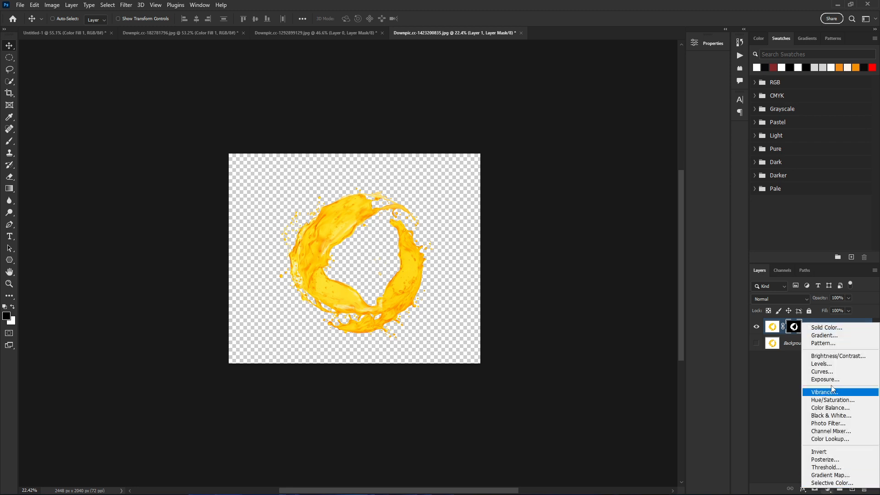
click(823, 327)
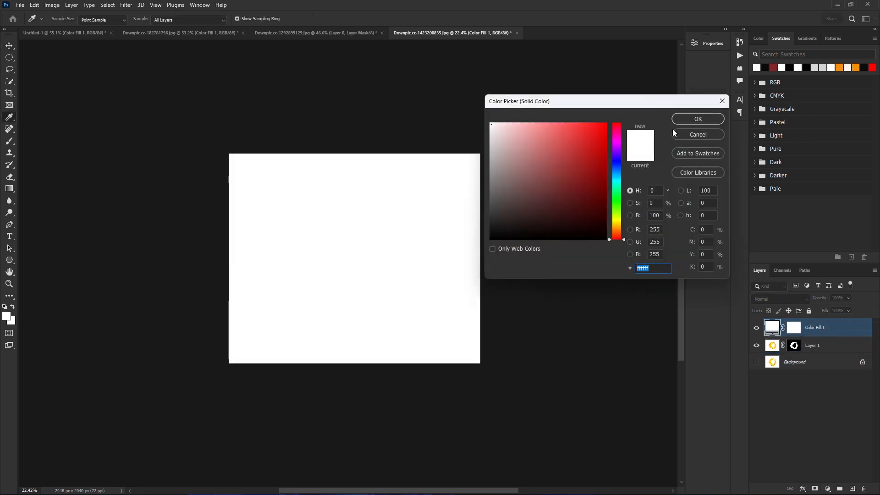
click(683, 119)
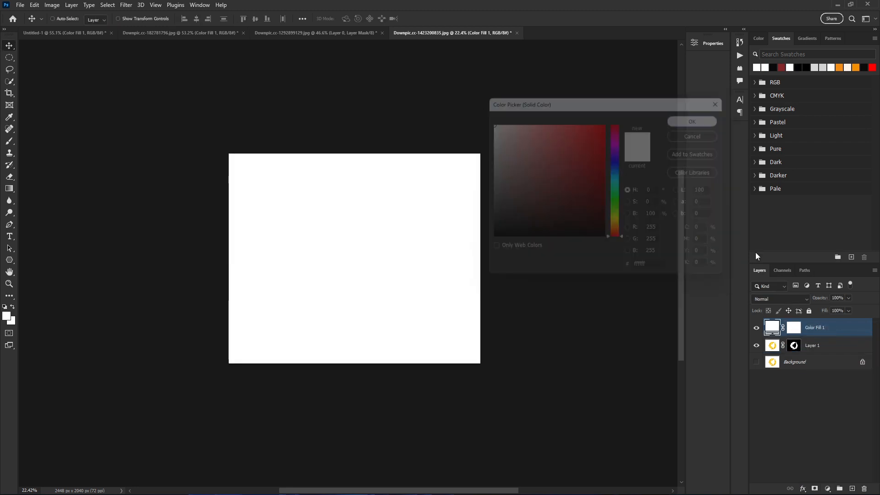
drag(780, 351, 771, 348)
- Change the color of the fill layer behind the juice splash to dark red and check the cutout against it
double_click(772, 344)
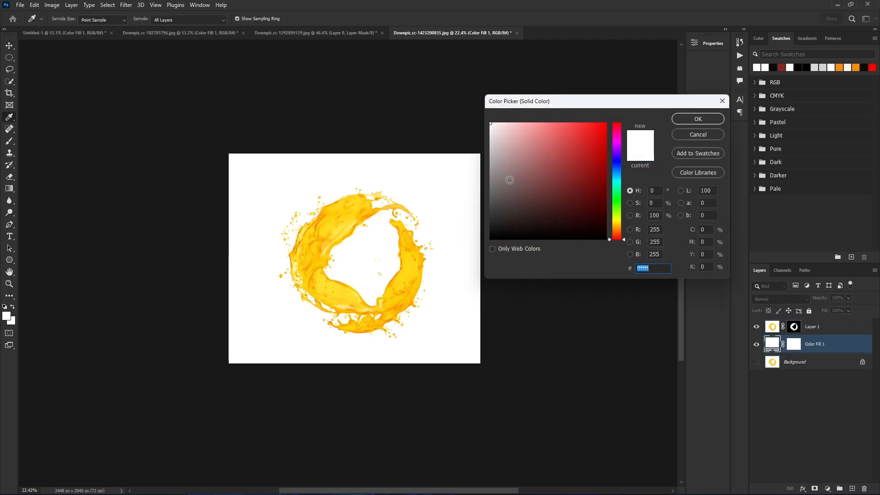
drag(581, 202, 587, 209)
click(685, 119)
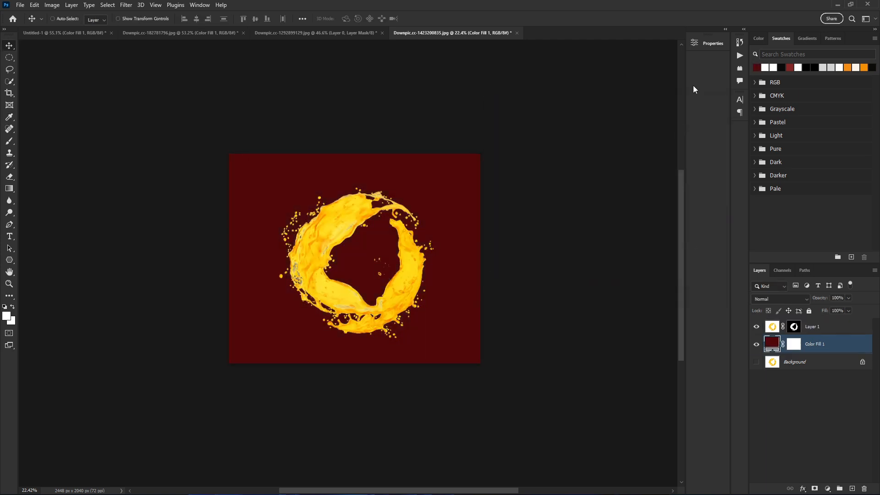
scroll(379, 282, up, 2)
scroll(300, 215, up, 5)
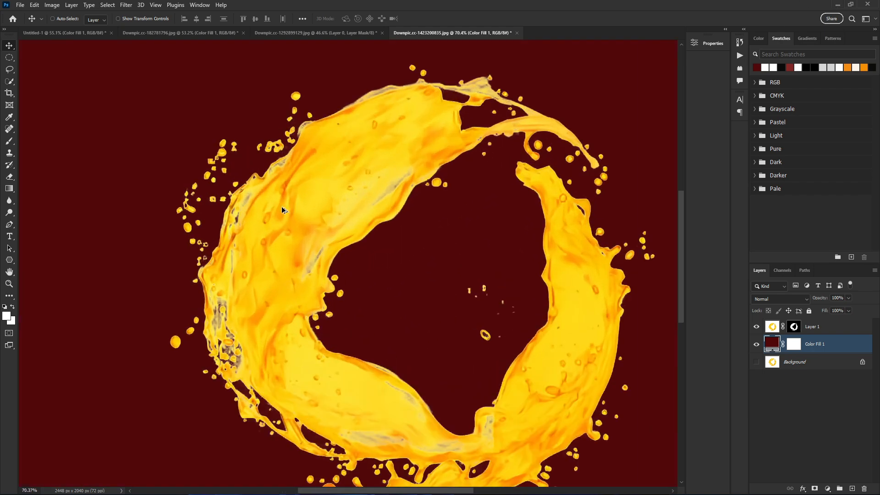
scroll(403, 263, down, 7)
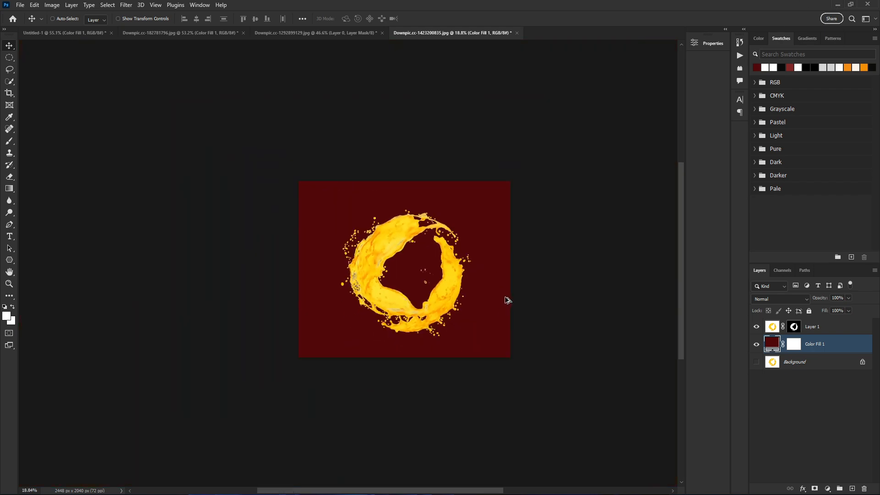
- Close the leafy branch, almonds and juice splash documents without saving their changes
click(372, 33)
click(197, 33)
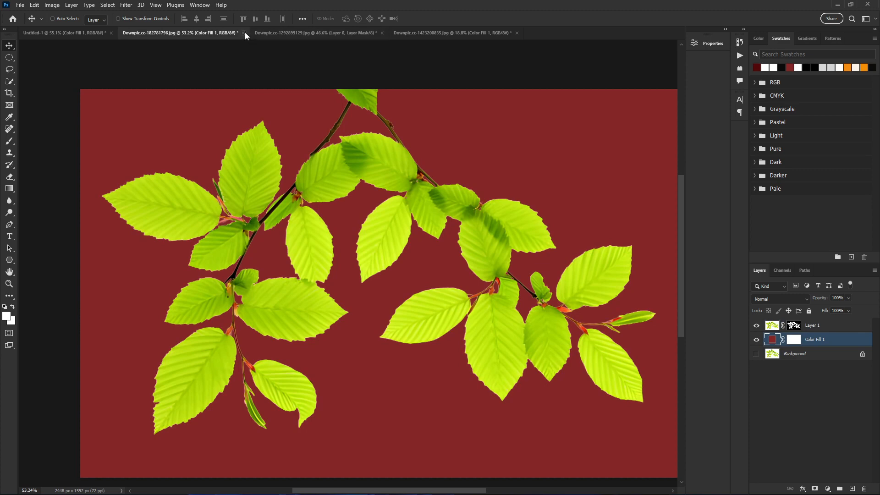
click(244, 33)
click(436, 186)
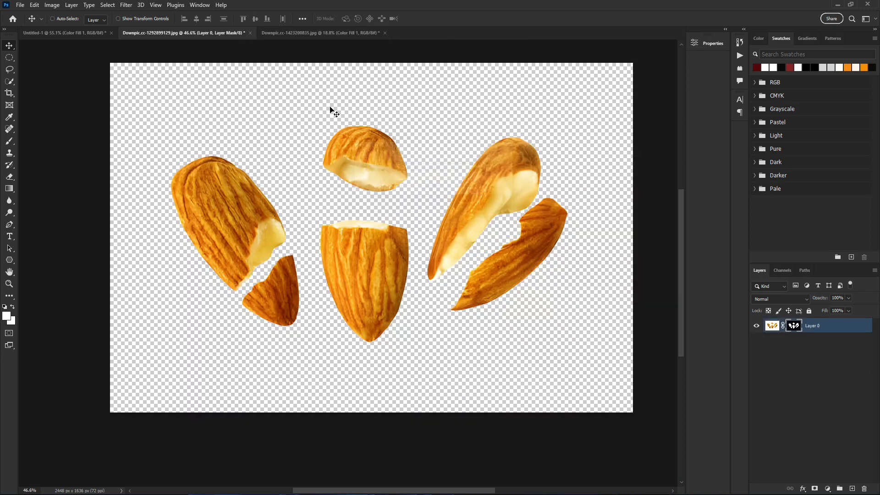
click(249, 32)
click(437, 186)
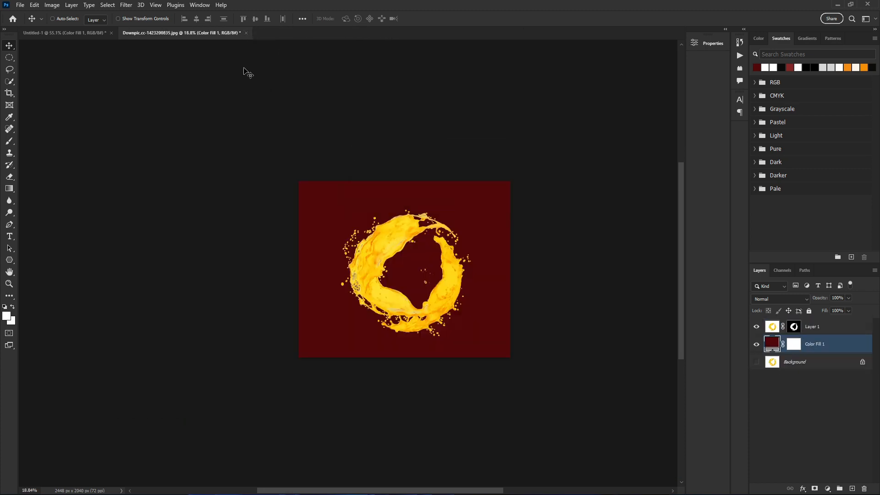
click(244, 33)
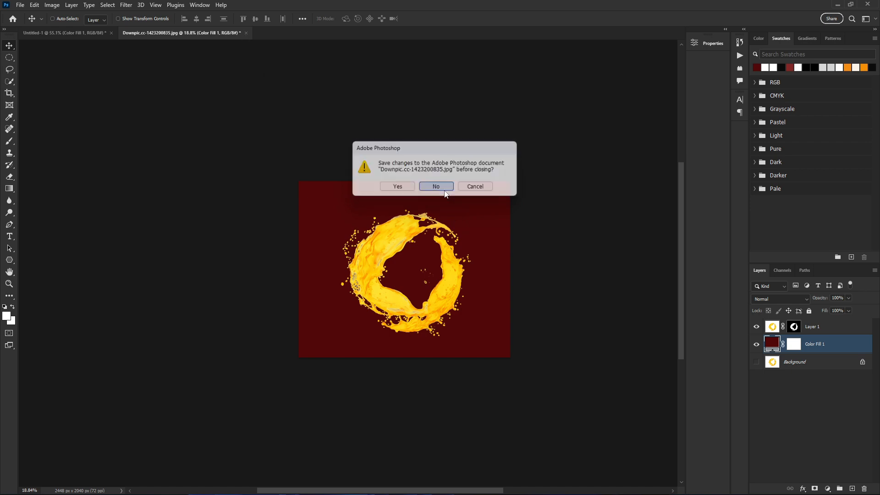
click(436, 186)
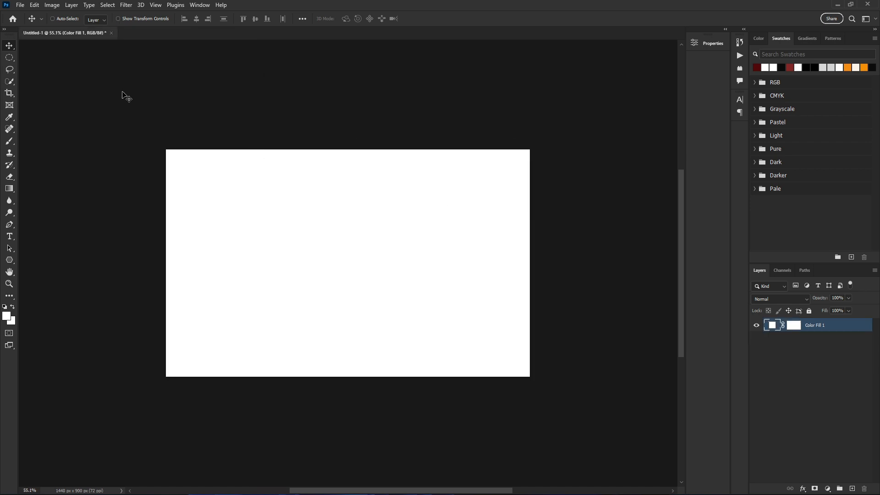
click(16, 6)
click(26, 25)
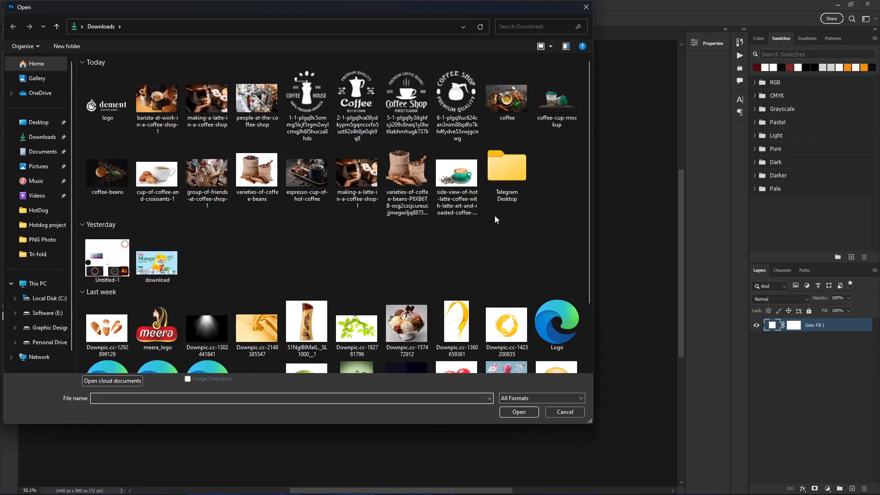
drag(589, 215, 598, 307)
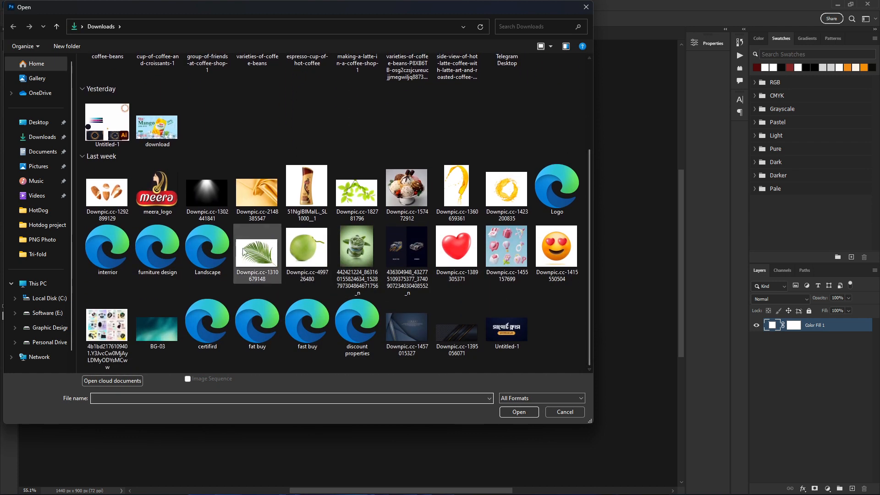
click(257, 252)
click(517, 411)
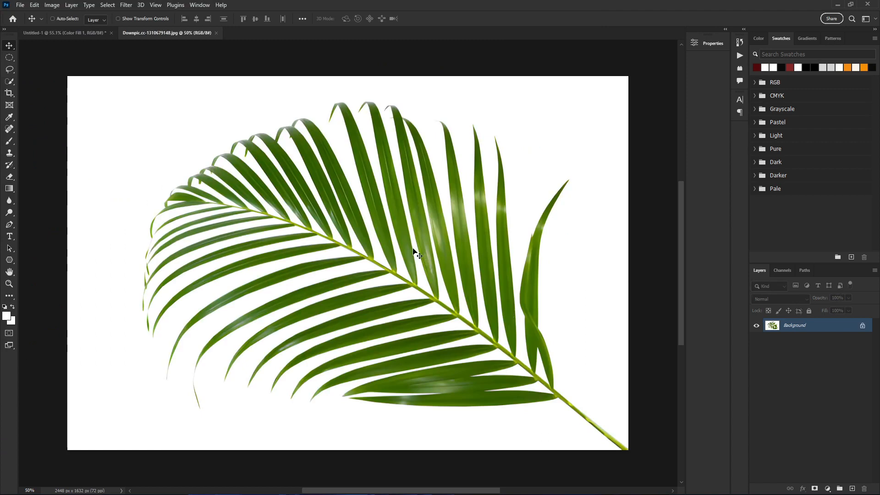
- Duplicate the palm leaf's Background layer and hide the original
scroll(418, 178, up, 2)
scroll(329, 201, down, 2)
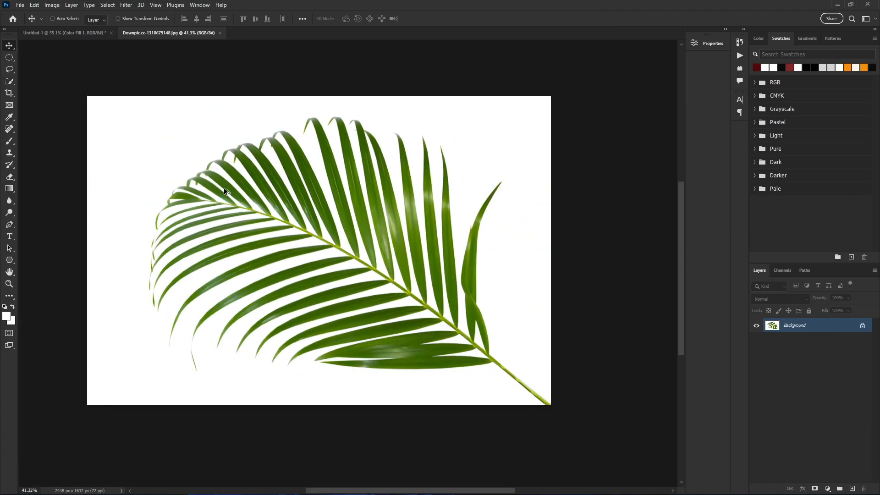
scroll(208, 380, up, 1)
scroll(309, 332, down, 2)
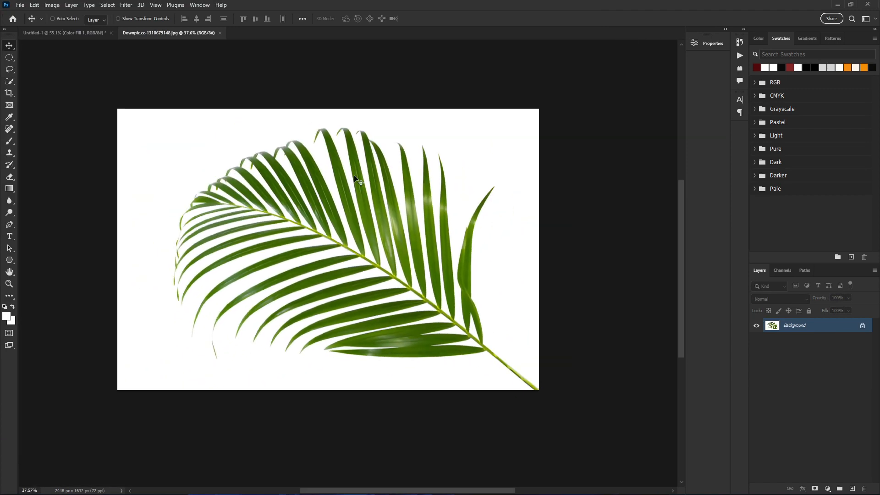
scroll(188, 201, up, 1)
scroll(666, 365, down, 1)
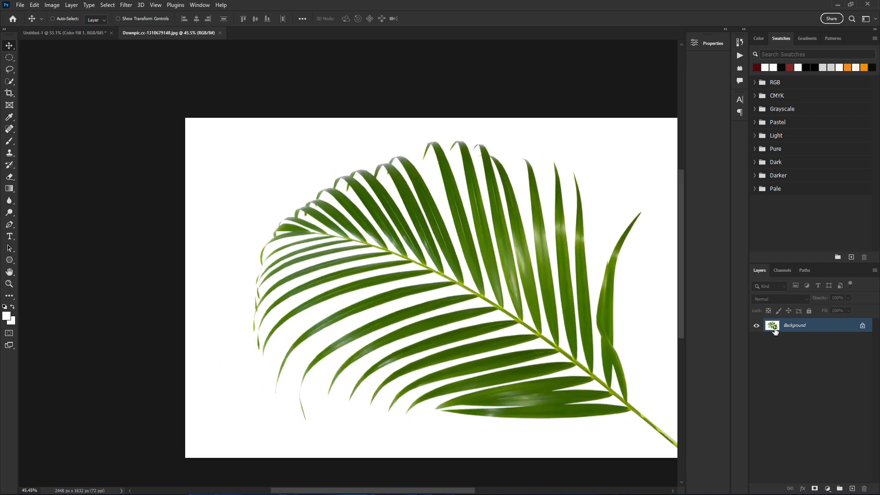
key(ctrl)
key(ctrl+j)
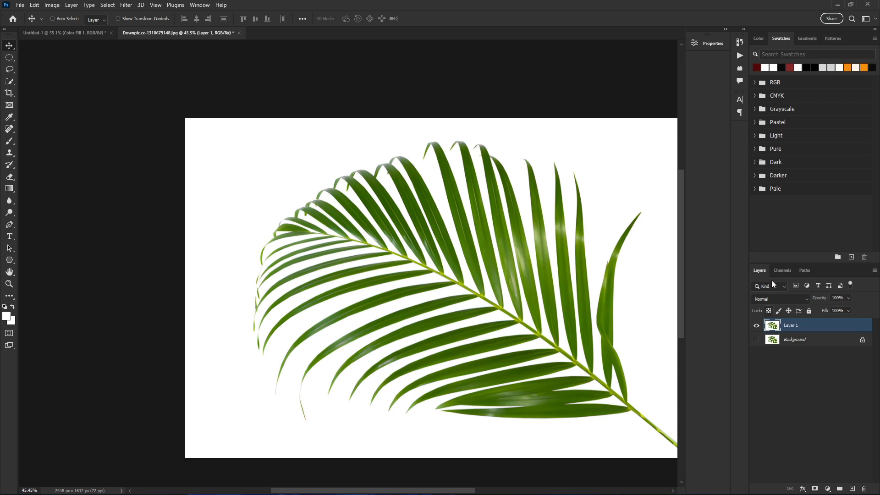
- Show large layer thumbnails and enlarge the layer list area
right_click(815, 381)
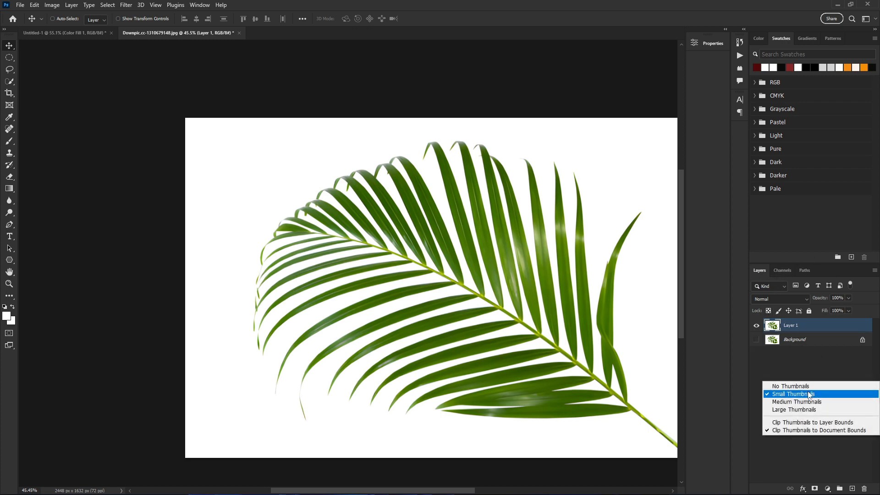
click(812, 411)
drag(822, 275, 821, 200)
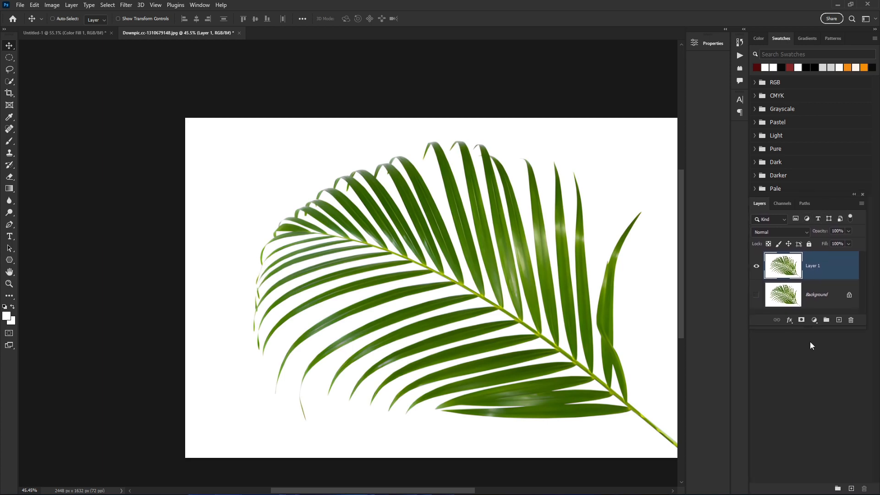
drag(803, 329, 817, 459)
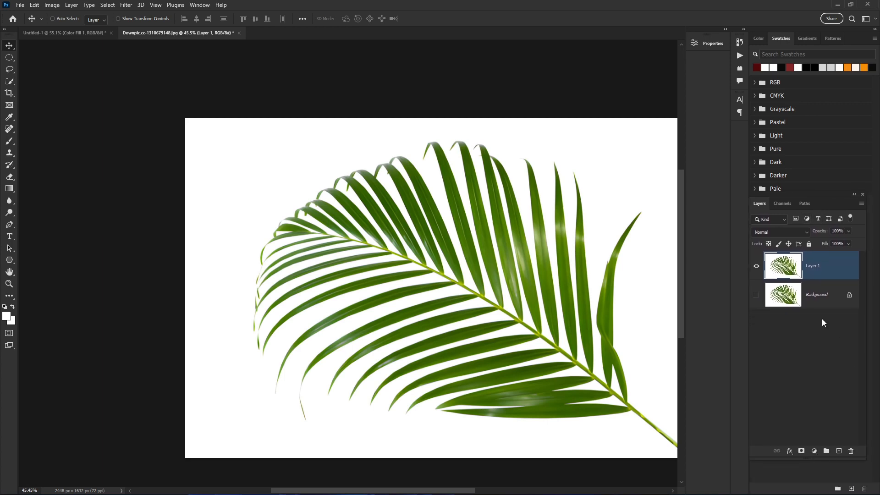
- Show the full list of color channels and isolate the Blue channel of the palm leaf
click(783, 203)
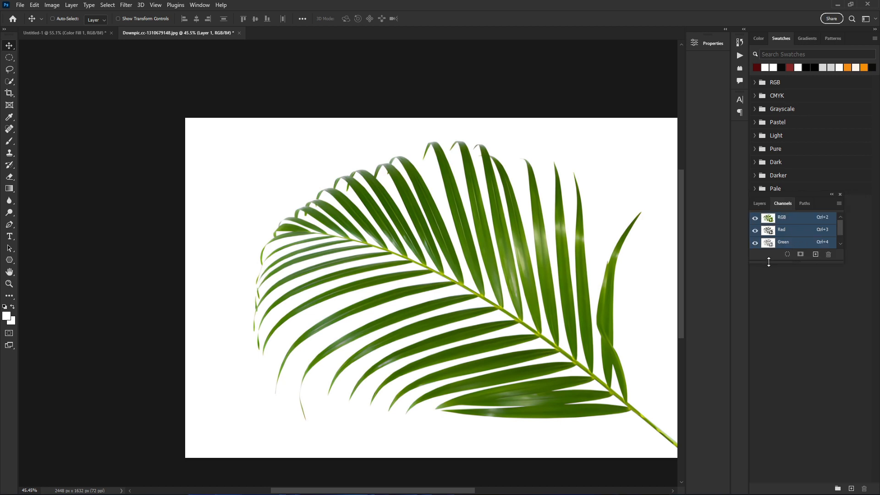
drag(774, 262, 790, 386)
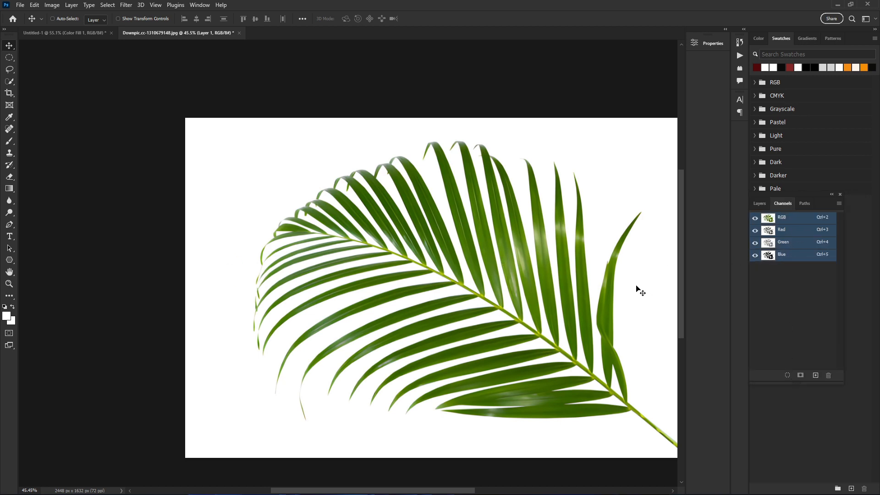
click(767, 257)
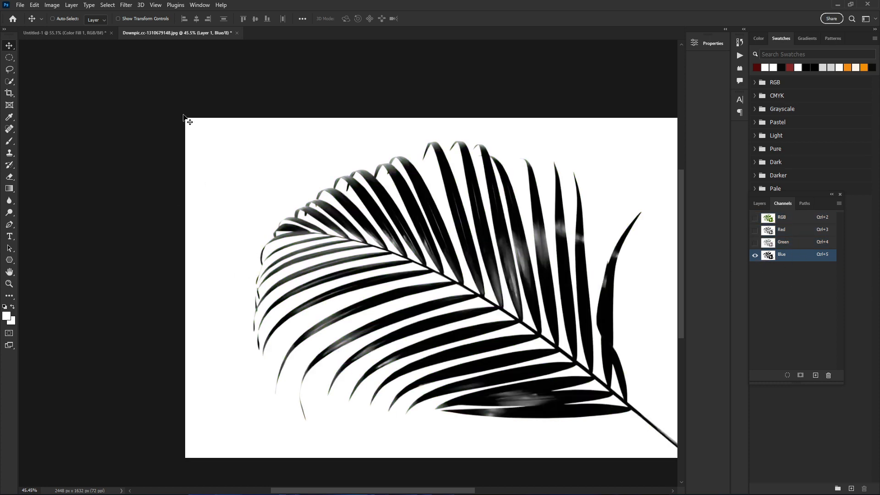
- Darken the palm leaf in the Blue channel with a Curves adjustment mapping input 93 to output 42
click(51, 7)
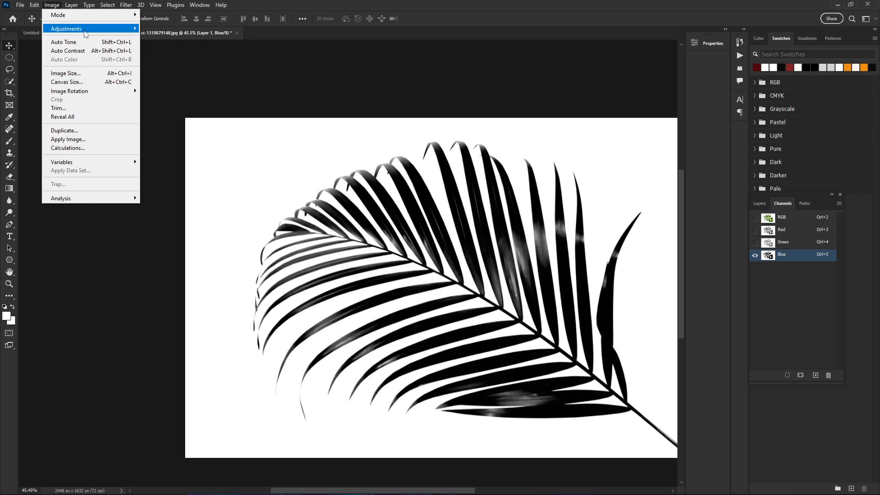
mouse_move(86, 33)
click(157, 46)
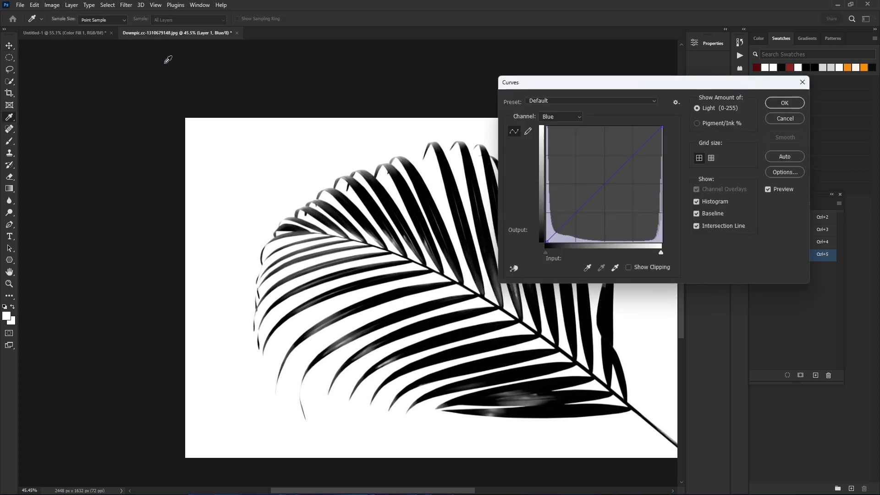
drag(584, 88, 650, 89)
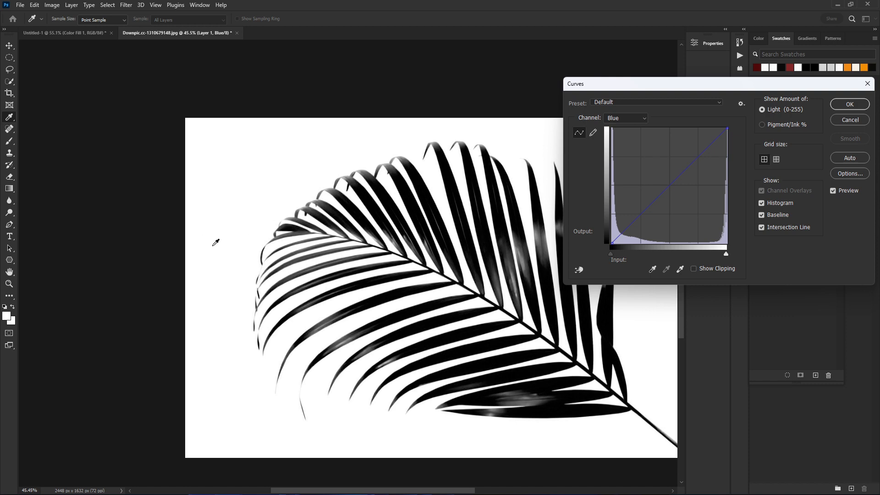
drag(637, 214, 653, 225)
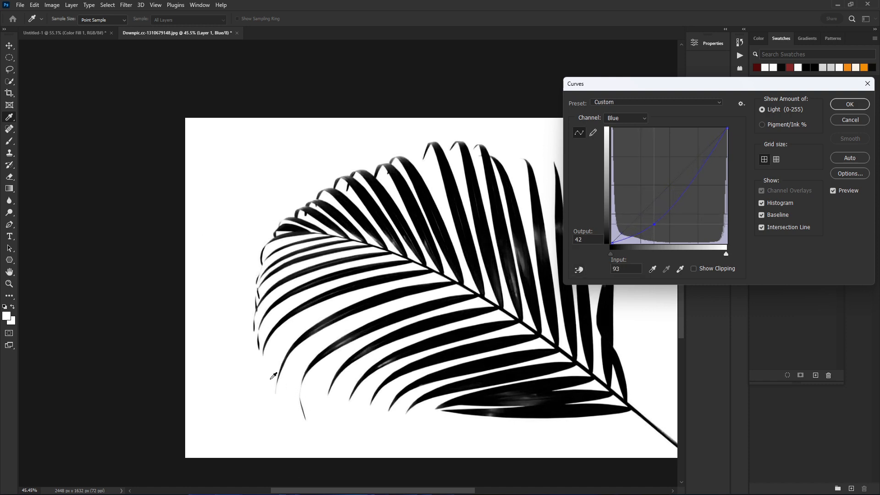
click(843, 106)
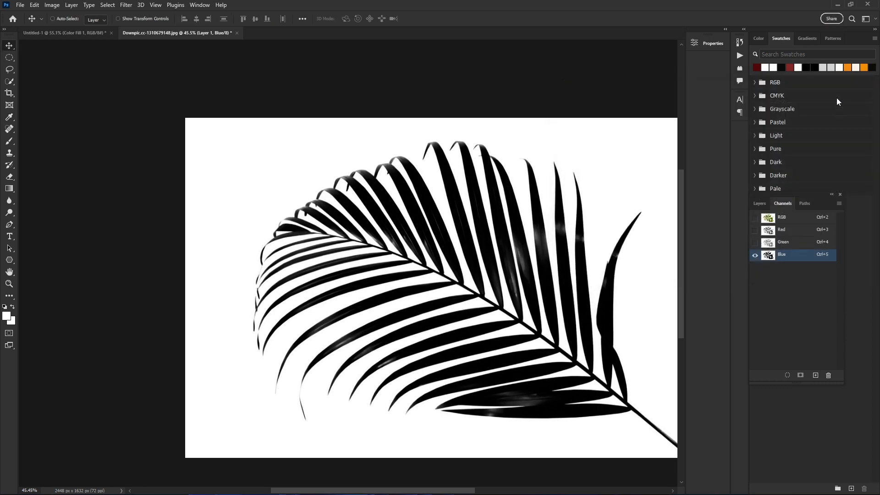
- Select the white background with Color Range, sampling white outside the palm leaf at fuzziness 200
click(107, 5)
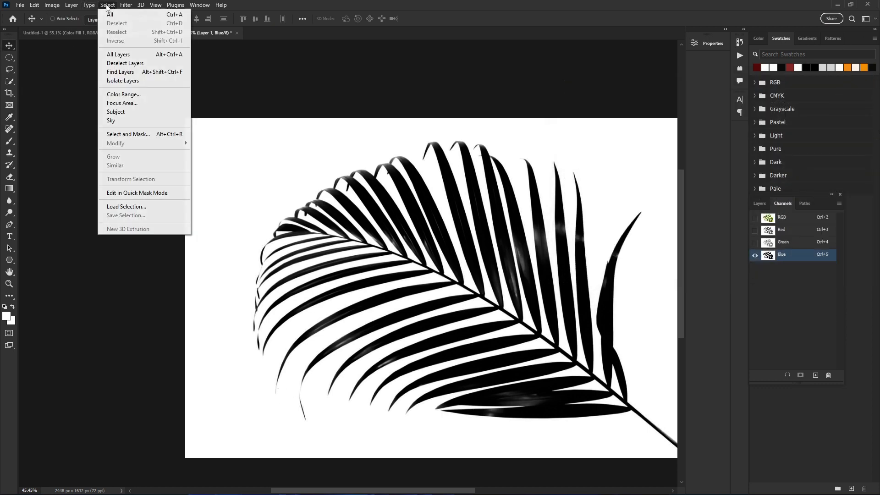
click(124, 94)
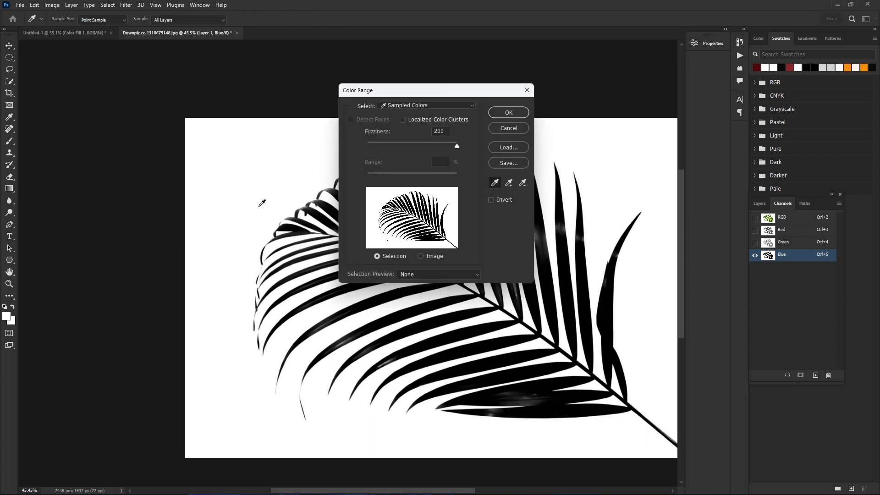
click(295, 224)
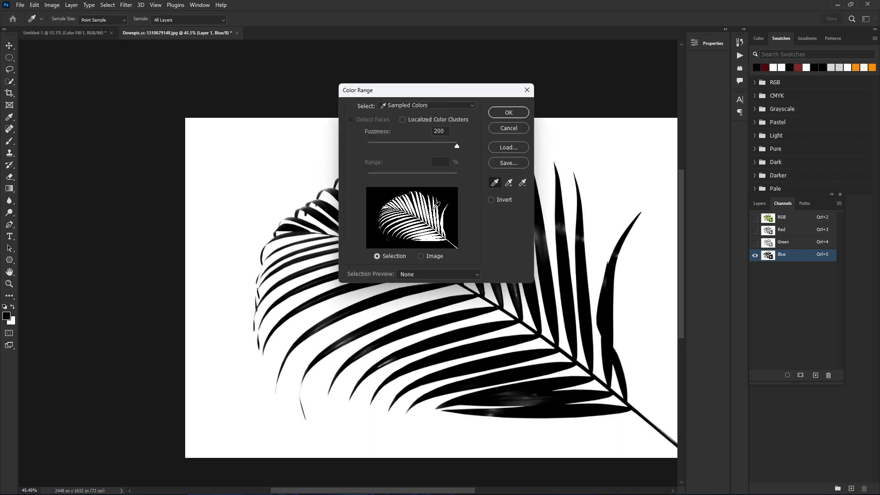
click(247, 173)
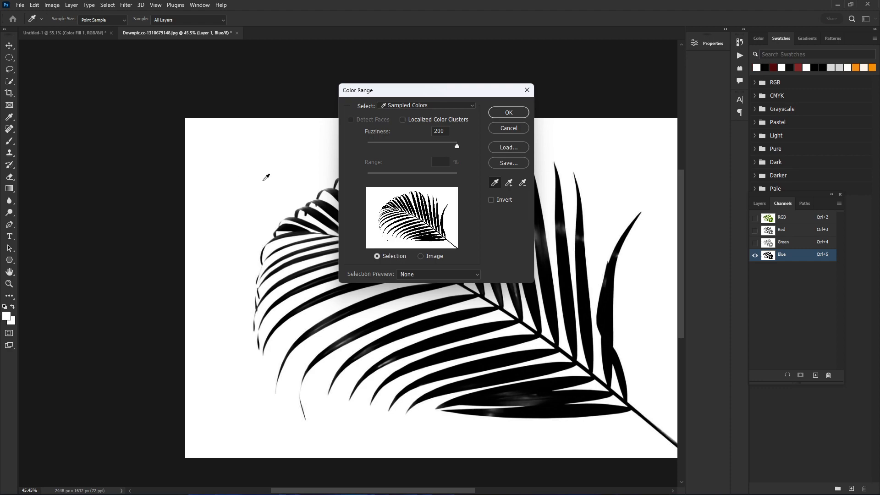
click(507, 113)
key(v)
- Invert the selection so that the palm leaf is selected instead of the white background
scroll(291, 241, up, 2)
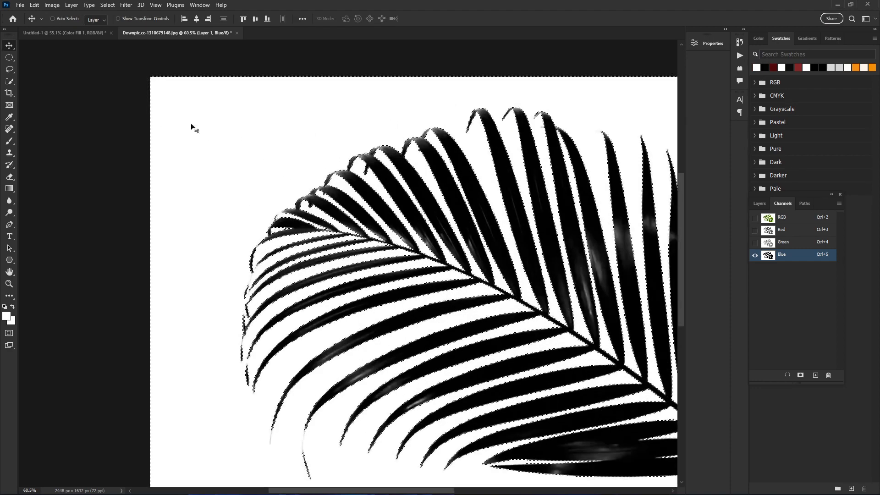
scroll(210, 279, down, 1)
scroll(210, 277, up, 1)
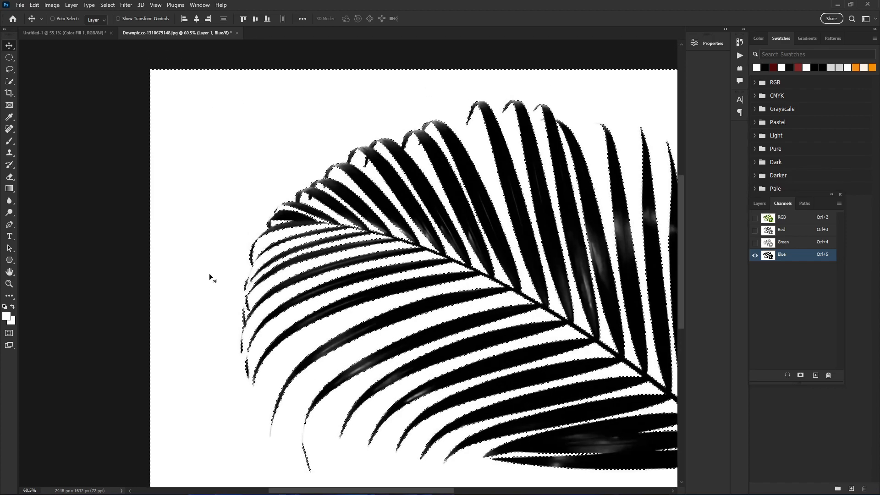
key(ctrl+shift+i)
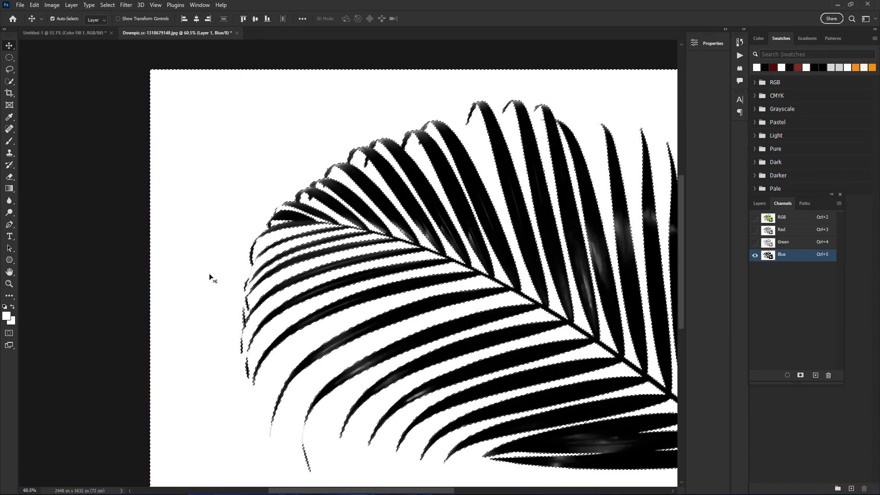
click(111, 7)
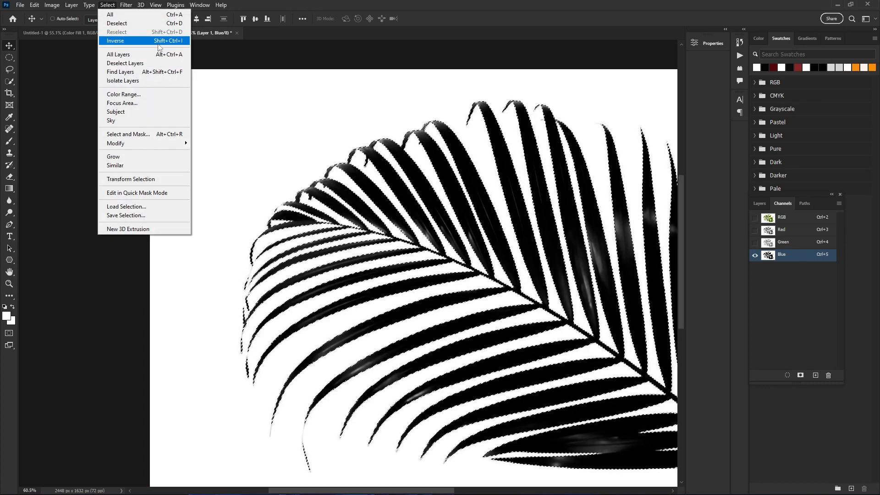
click(233, 256)
scroll(236, 259, down, 3)
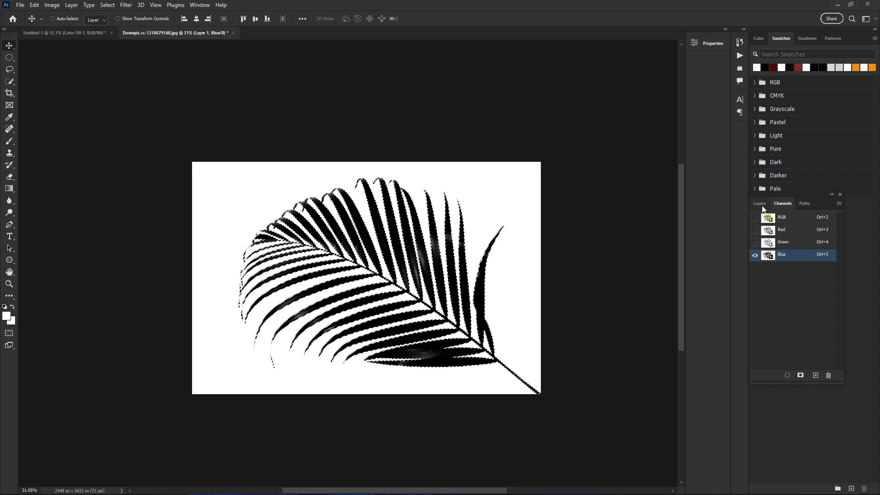
- Add a layer mask to Layer 1 from the palm leaf selection
click(760, 203)
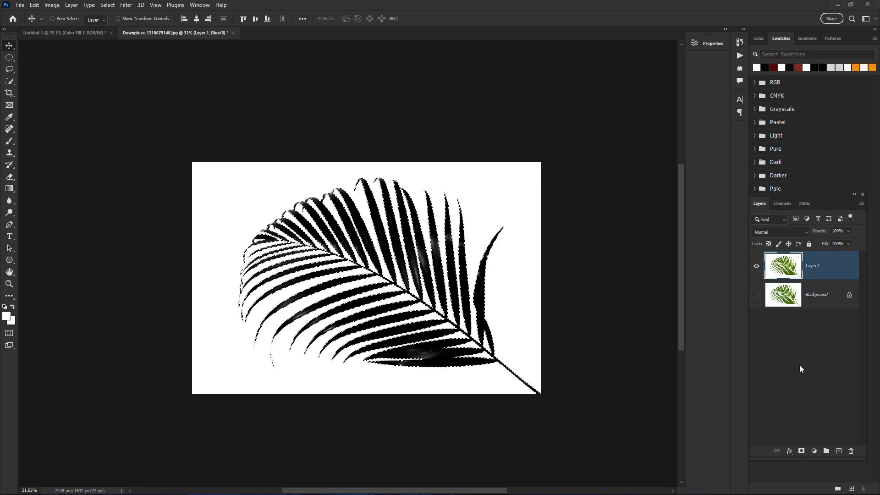
click(802, 451)
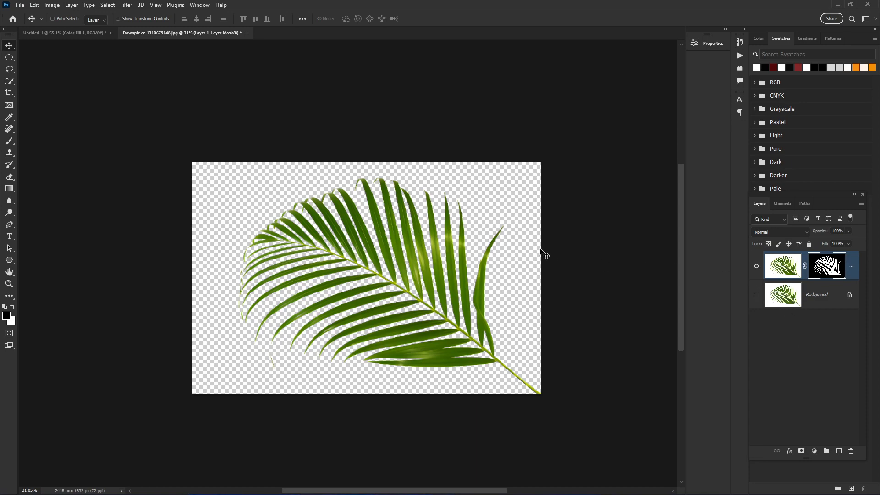
scroll(418, 224, up, 3)
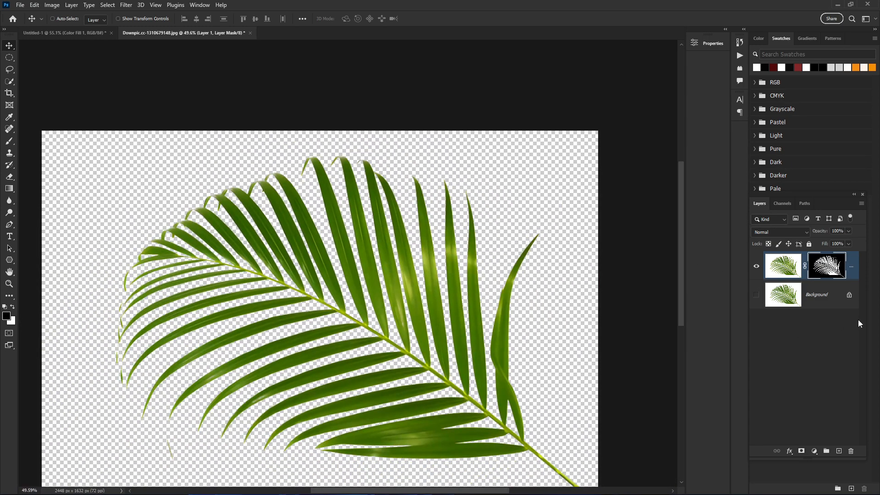
scroll(716, 263, down, 2)
- Convert the masked Layer 1 to a Smart Object
right_click(799, 262)
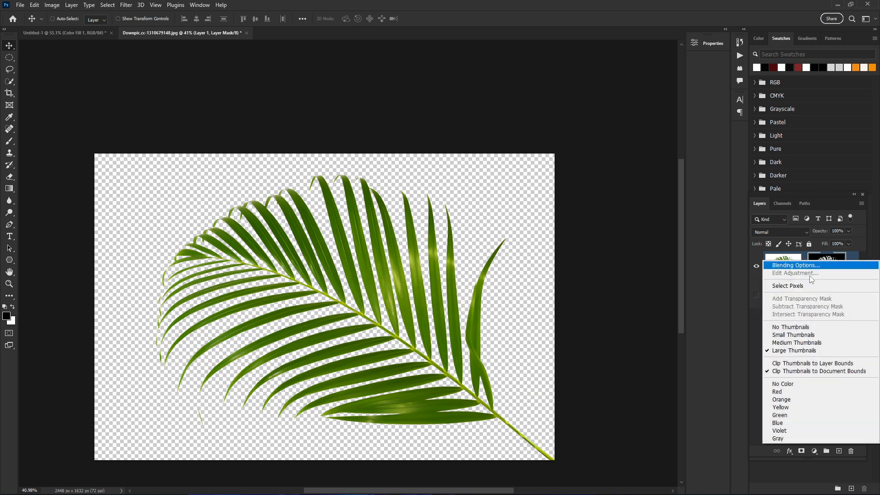
click(741, 333)
right_click(853, 279)
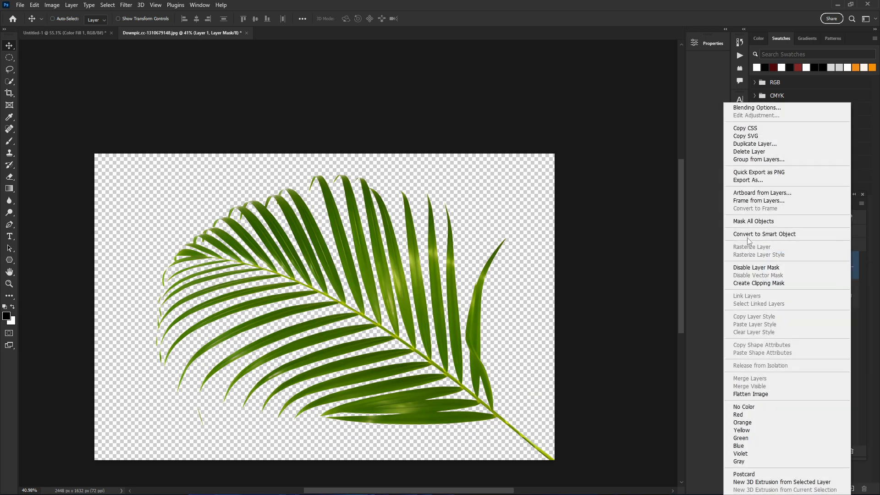
click(760, 234)
- Rasterize Layer 1 and convert it to a Smart Object again
right_click(816, 274)
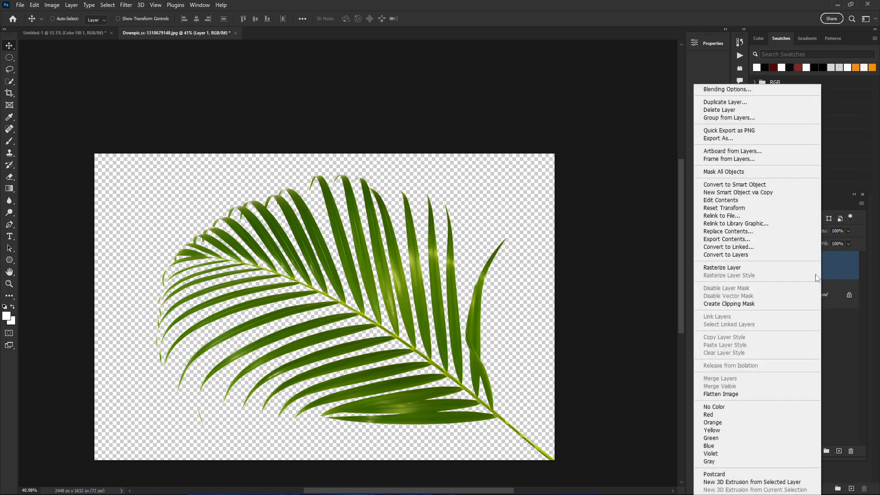
click(733, 268)
right_click(840, 268)
click(751, 235)
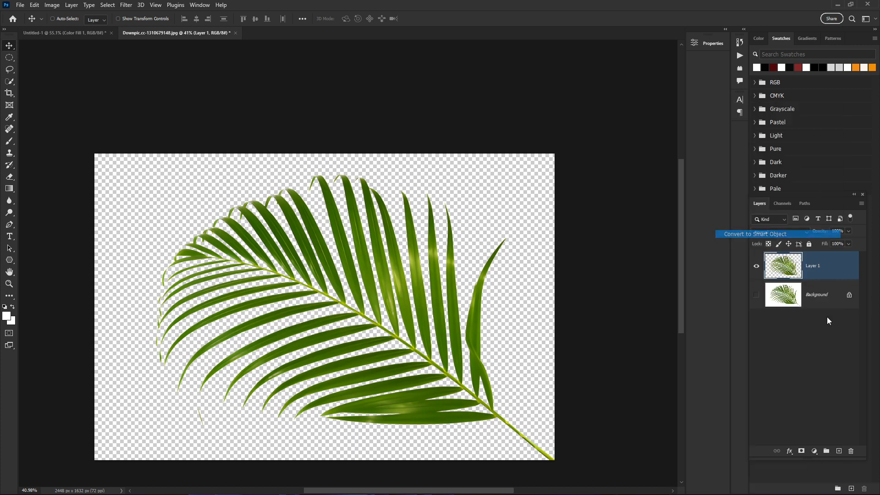
- Add a white Solid Color fill layer and place it directly beneath Layer 1
click(810, 453)
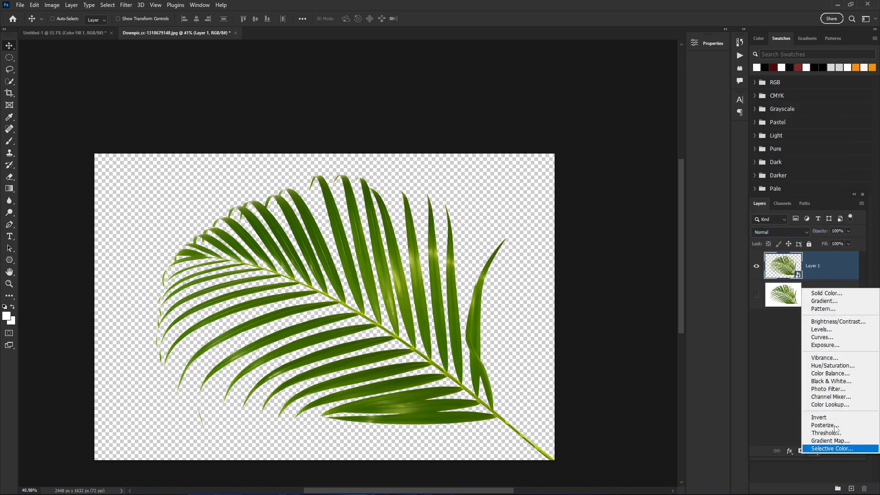
click(837, 297)
click(683, 118)
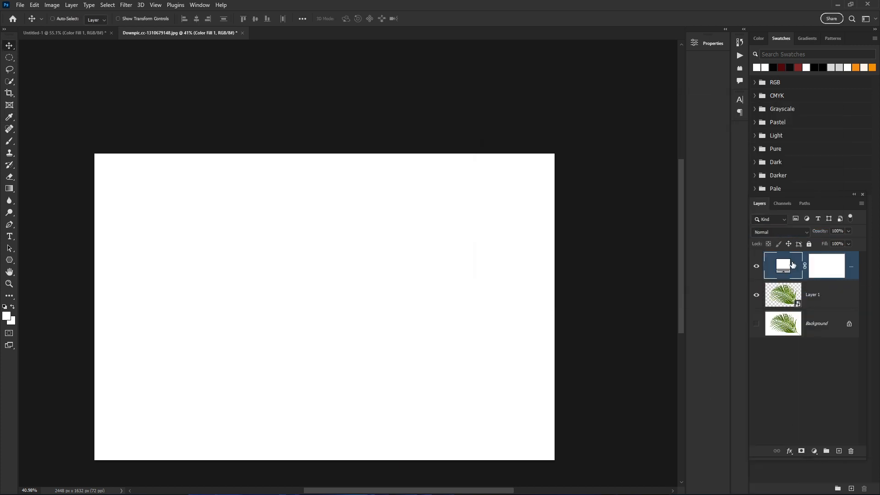
drag(783, 266, 782, 300)
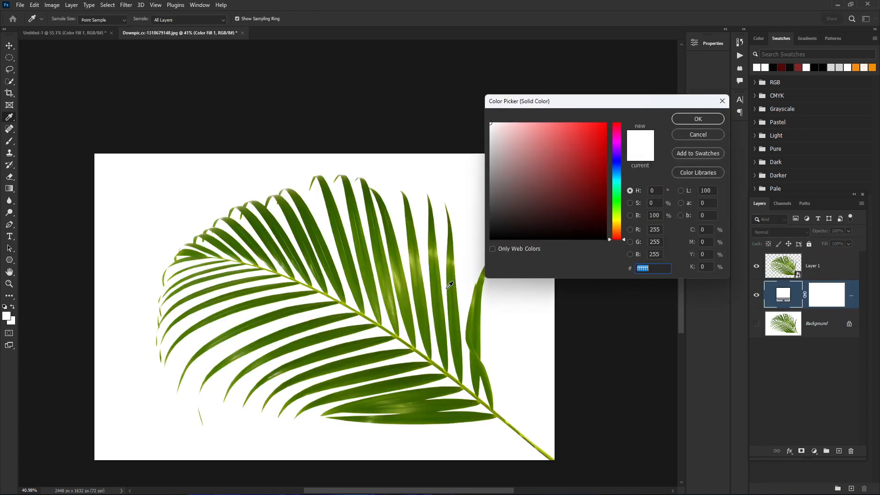
- Change the fill layer's color to dark red 381010 and check the palm leaf's cutout edges against it
drag(560, 213, 572, 214)
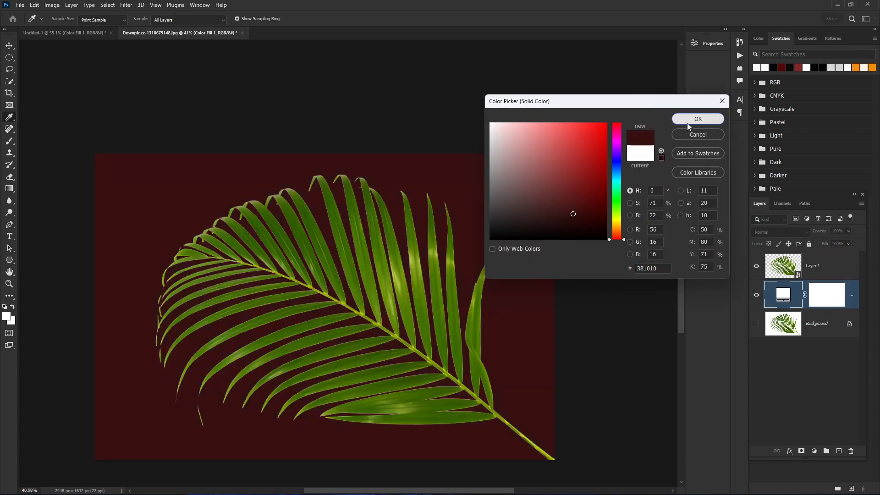
click(687, 120)
key(v)
alt+scroll(193, 417, up, 4)
alt+scroll(405, 147, up, 7)
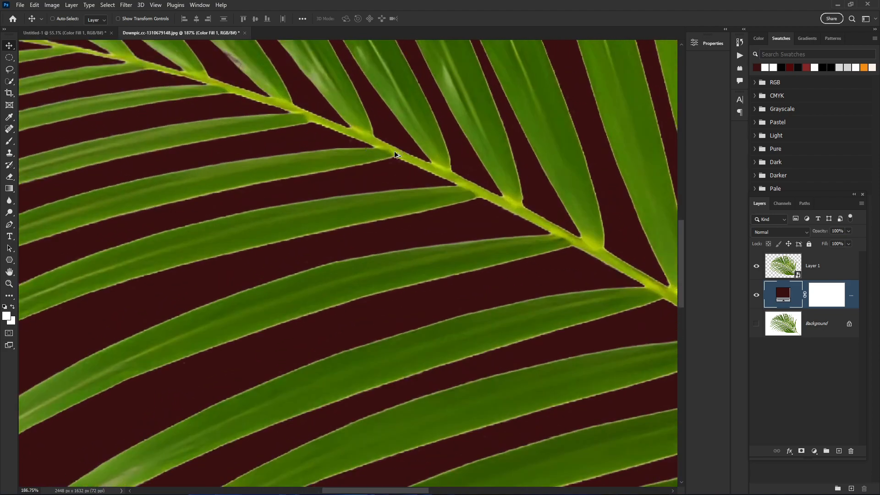
alt+scroll(344, 339, down, 5)
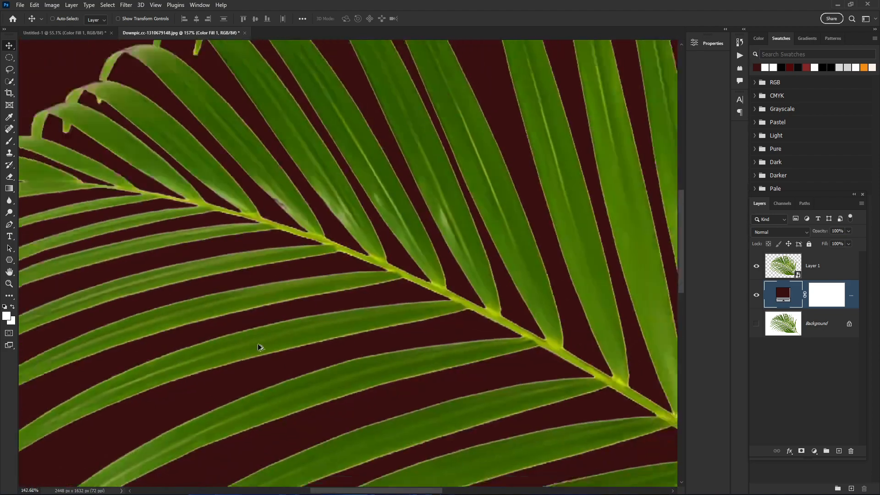
alt+scroll(355, 241, up, 5)
alt+scroll(340, 134, up, 3)
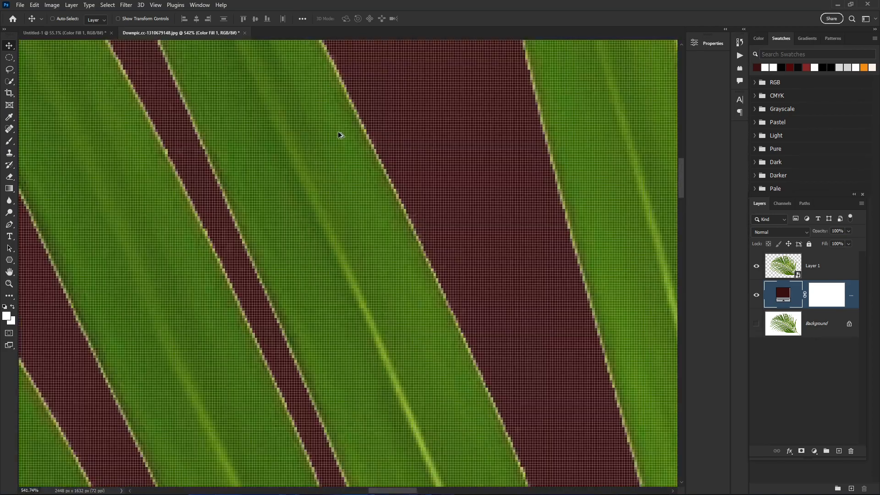
alt+scroll(362, 138, down, 10)
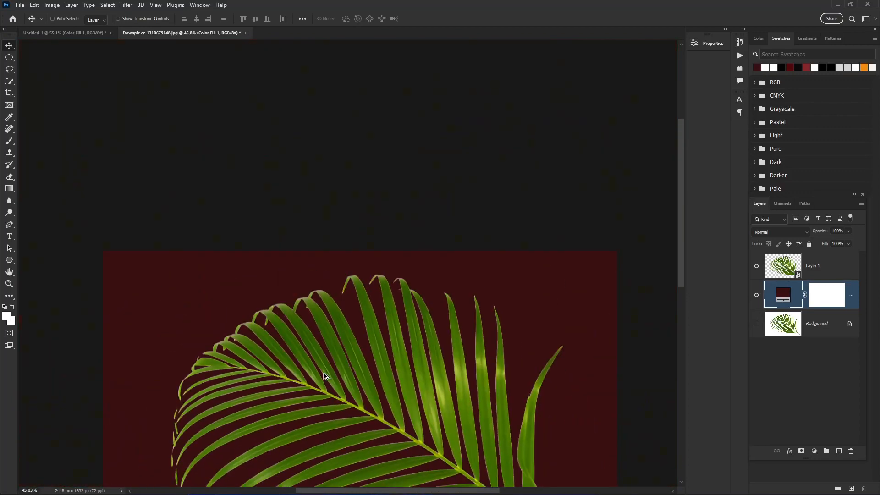
- Unlock the palm leaf document's original Background layer and delete it
alt+scroll(323, 381, down, 2)
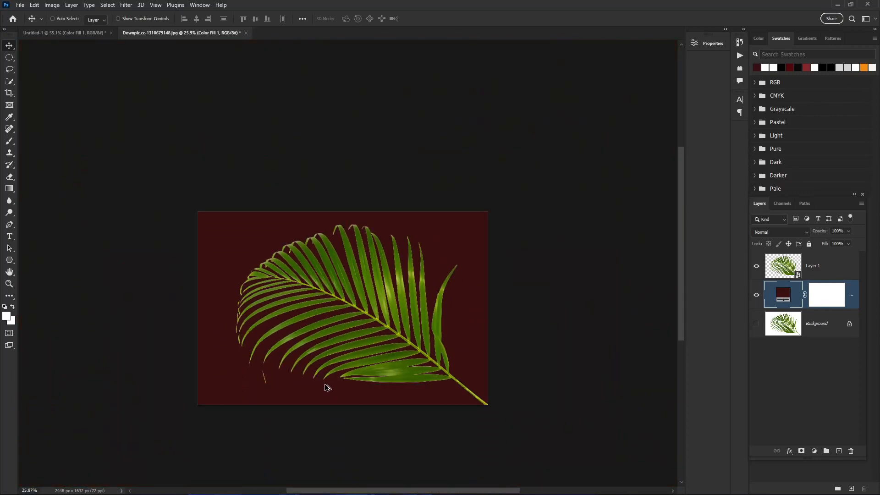
alt+scroll(311, 363, up, 1)
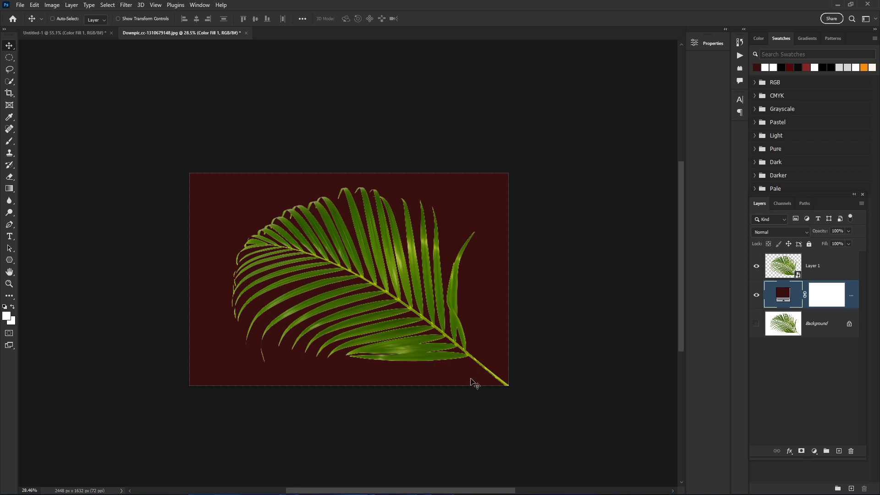
click(845, 334)
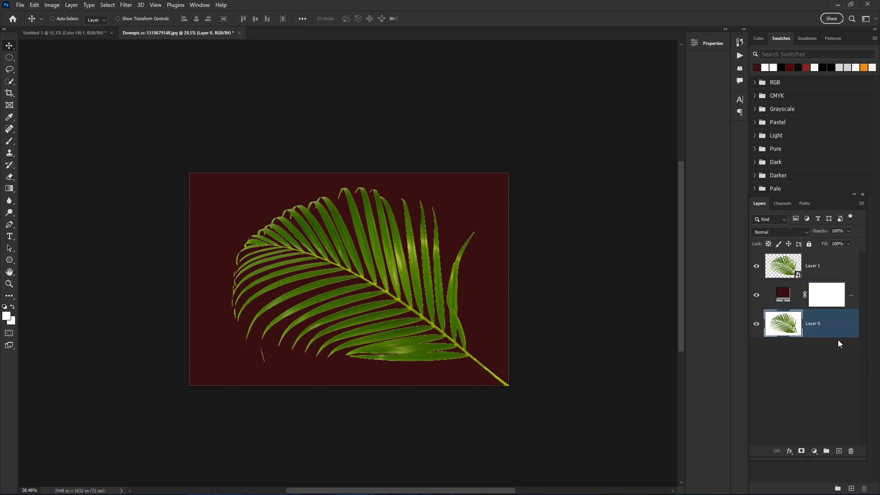
key(Delete)
- Close the Untitled-1 document, keeping the palm leaf document open
click(76, 36)
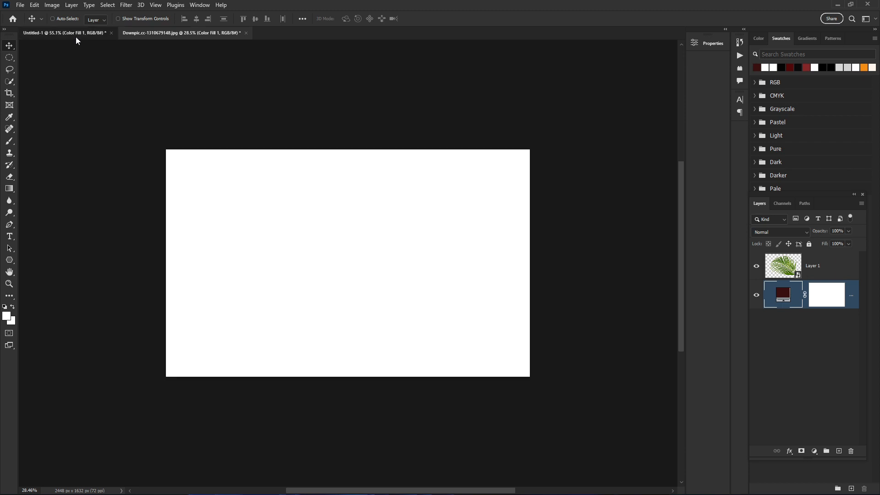
click(137, 33)
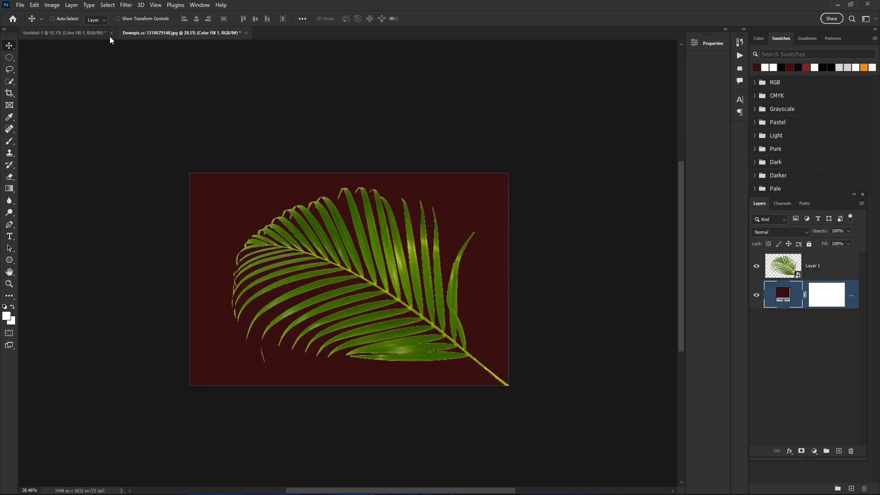
click(111, 33)
click(436, 186)
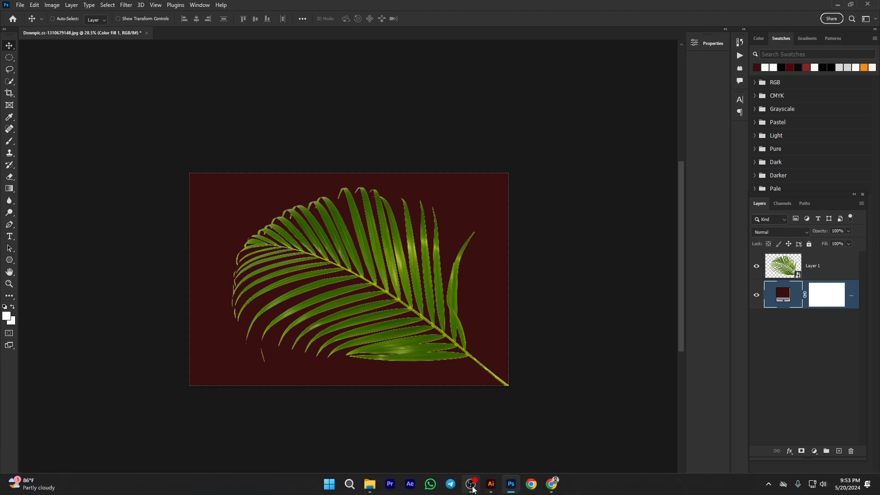
mouse_move(374, 490)
click(329, 456)
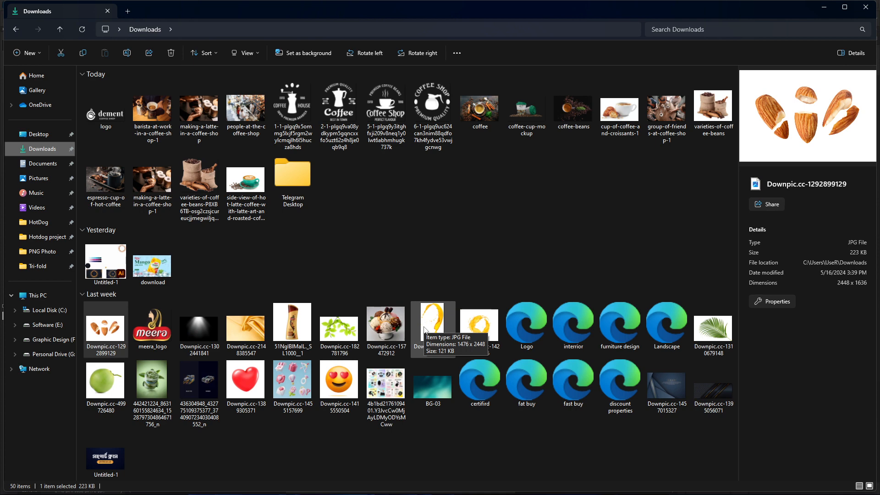
drag(425, 329, 261, 35)
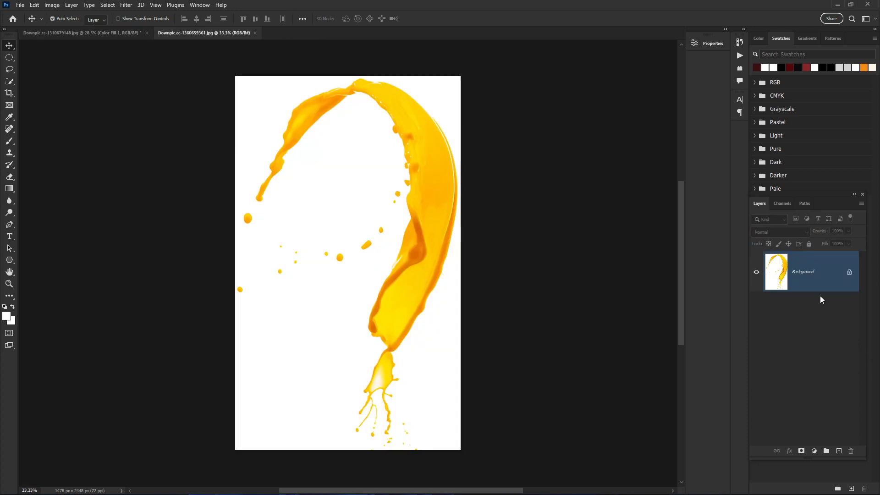
key(ctrl+j)
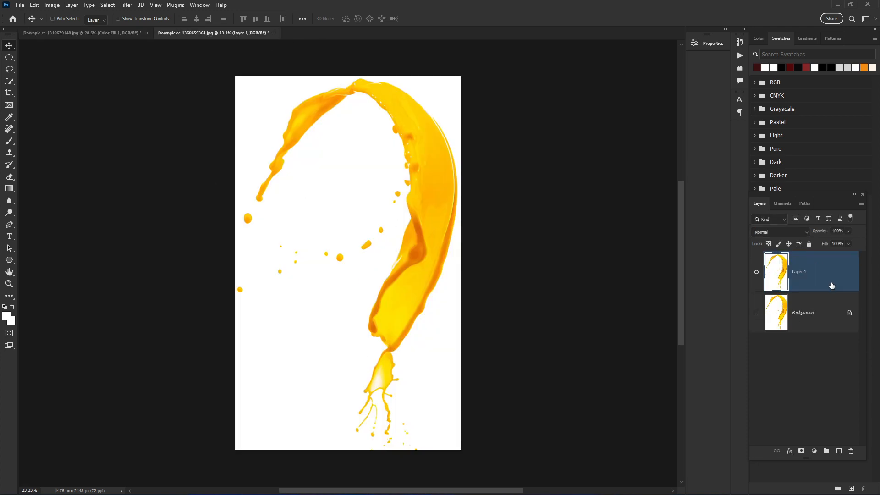
- Isolate the splash layer's Blue channel and darken it with a Curves point at input 99, output 51
click(782, 203)
click(804, 268)
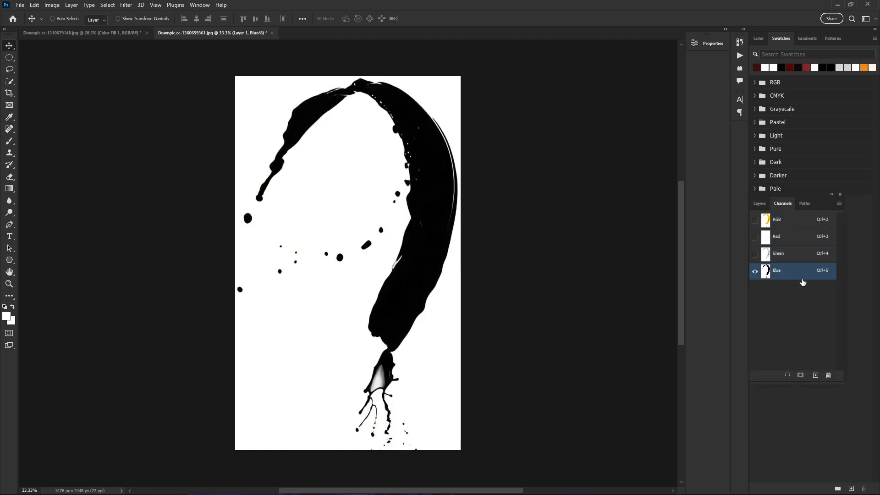
click(57, 8)
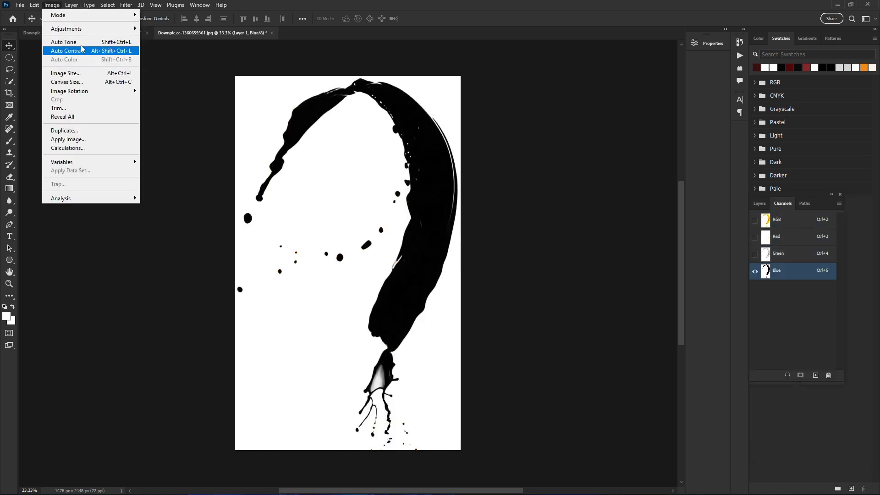
mouse_move(79, 29)
click(167, 45)
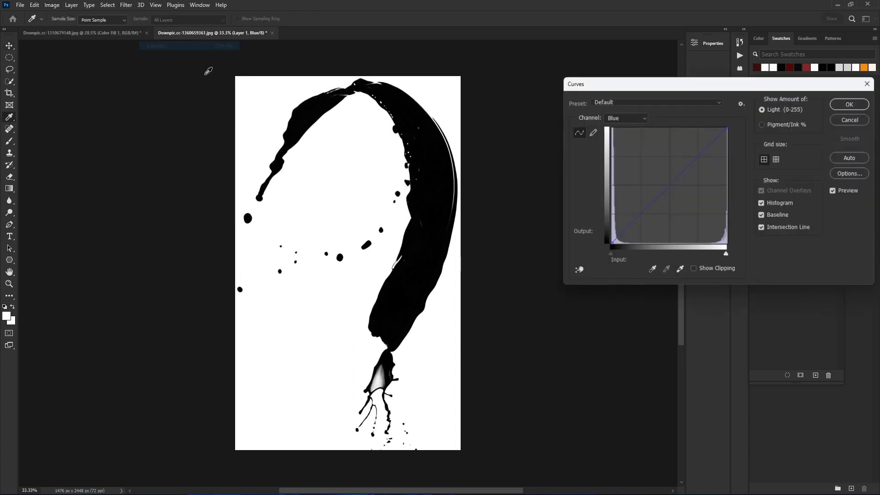
drag(653, 202, 656, 219)
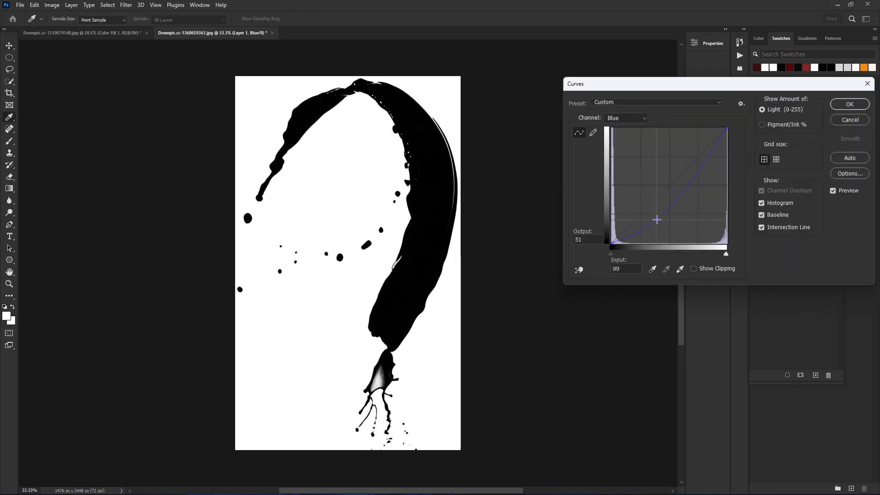
click(849, 106)
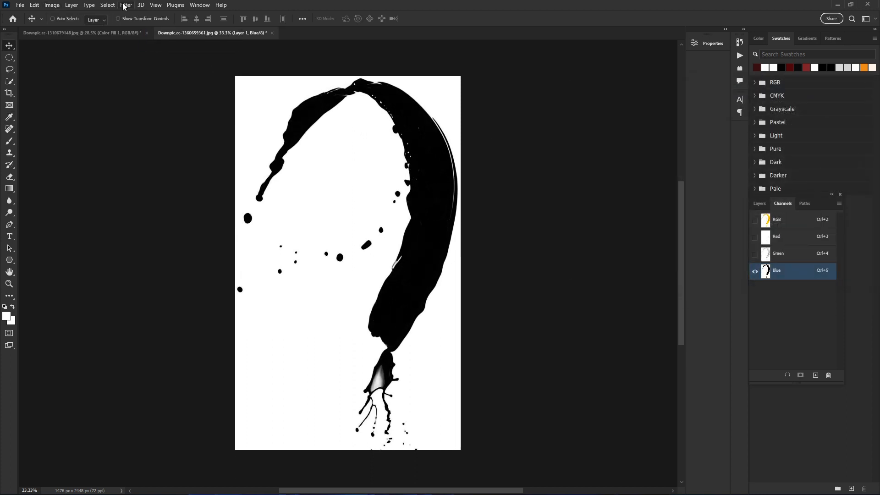
- Select the white background with Color Range at Fuzziness 200 and invert the selection to the splash
click(107, 5)
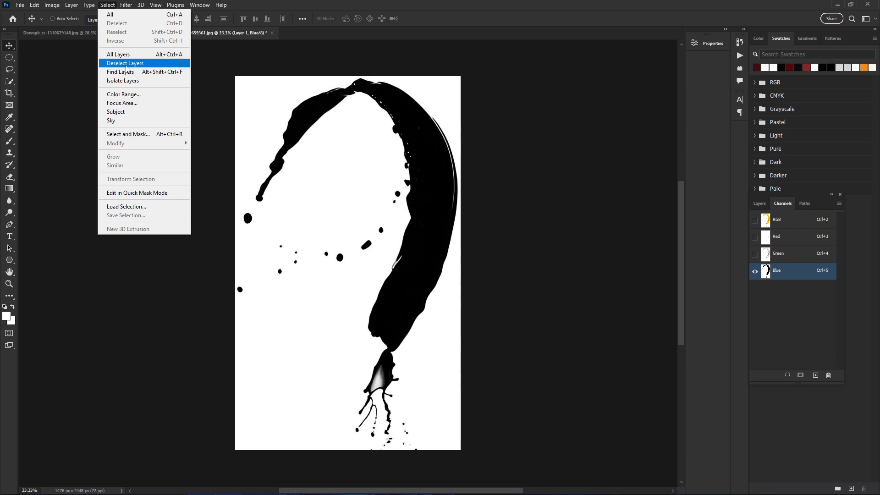
click(140, 96)
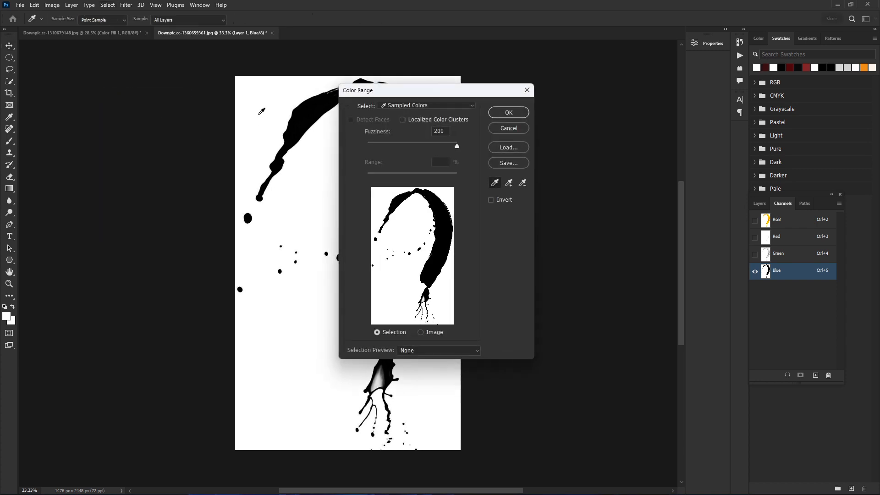
click(508, 113)
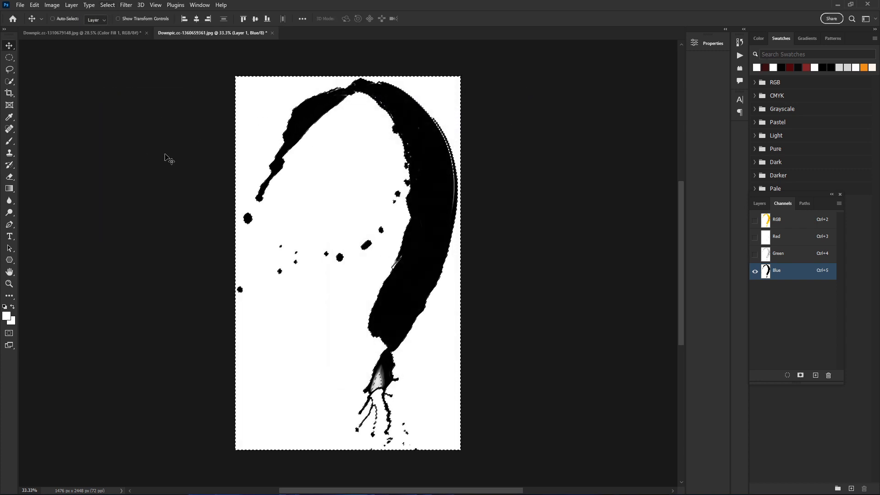
key(ctrl+shift+i)
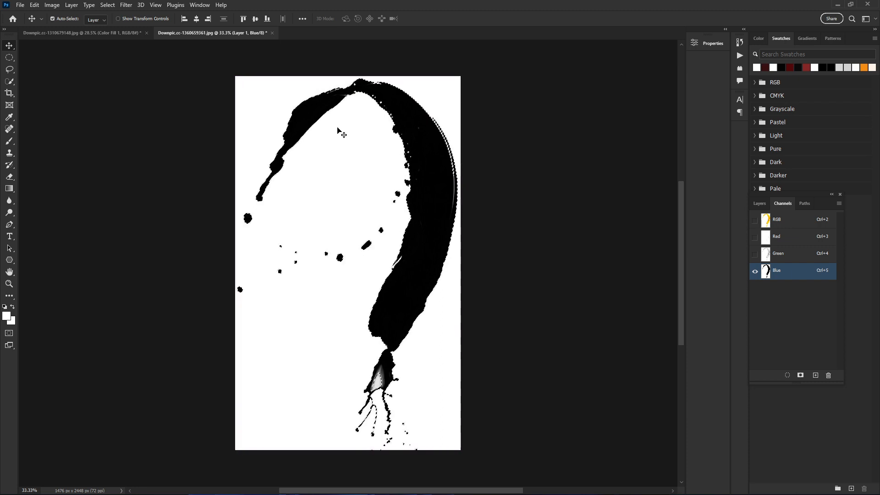
- Add a layer mask to Layer 1 from the splash selection and inspect the cutout's edges and droplets
click(759, 203)
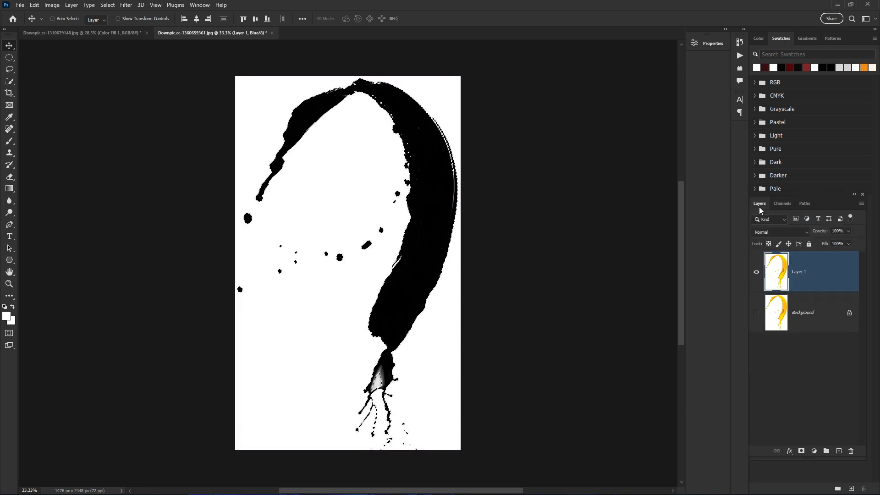
click(801, 452)
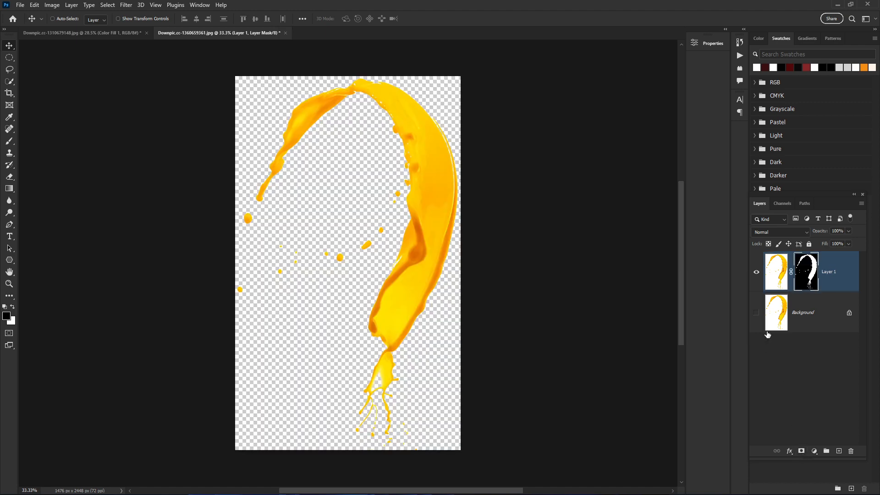
scroll(396, 96, up, 6)
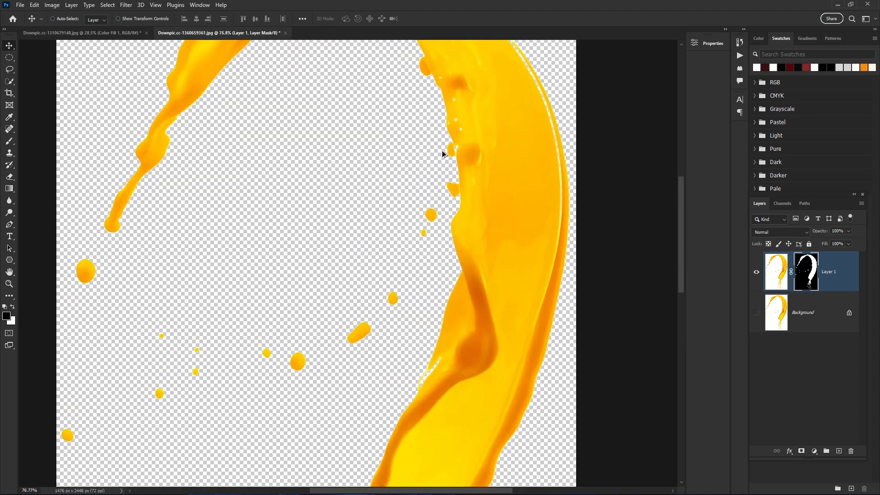
scroll(440, 206, down, 4)
scroll(248, 339, up, 5)
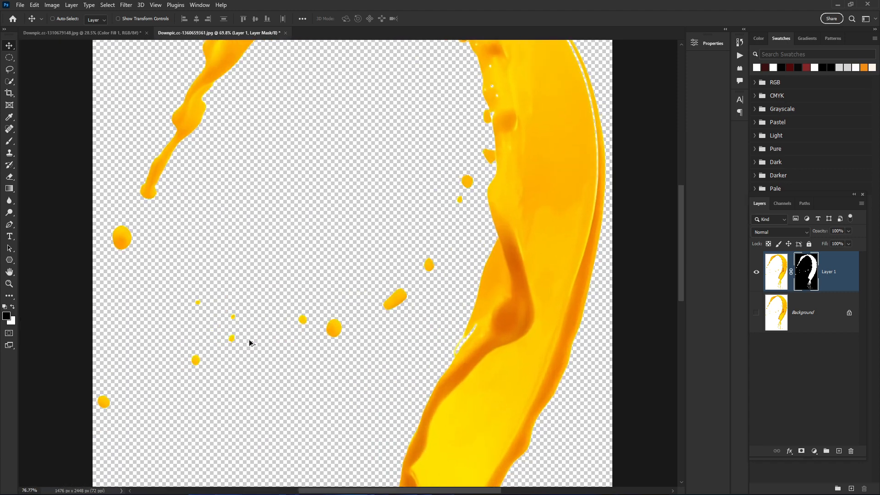
scroll(348, 328, up, 5)
scroll(306, 329, down, 6)
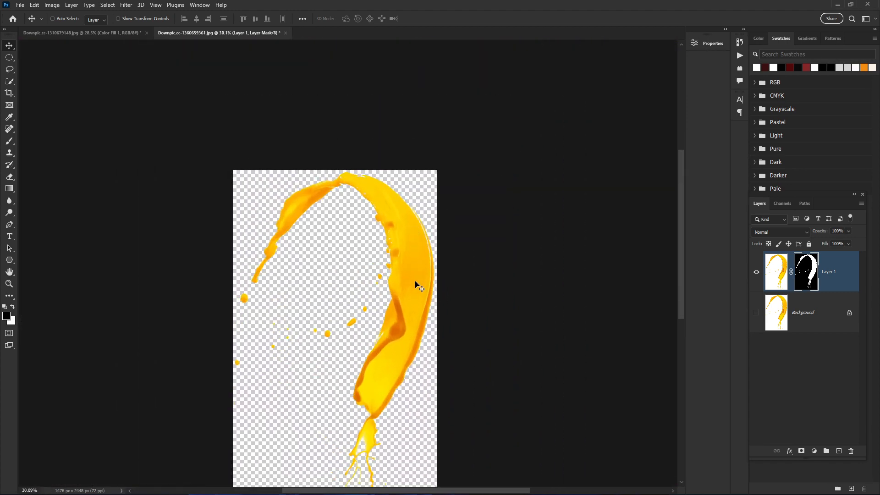
- Copy the masked juice splash into the palm leaf document, placing it between the palm leaf and the fill layer
drag(417, 287, 157, 19)
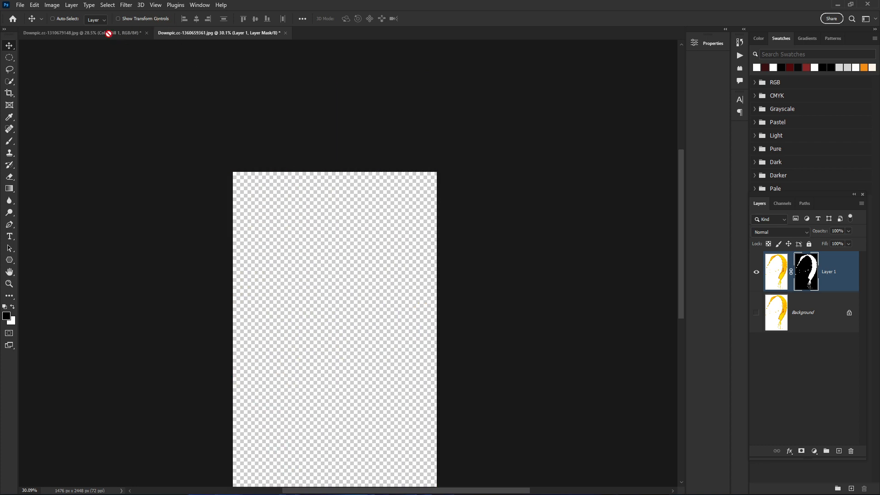
drag(109, 33, 437, 283)
drag(484, 301, 399, 357)
- Change the fill layer's color to orange ec8001 sampled from the splash, and hide the palm leaf's Layer 1
double_click(786, 328)
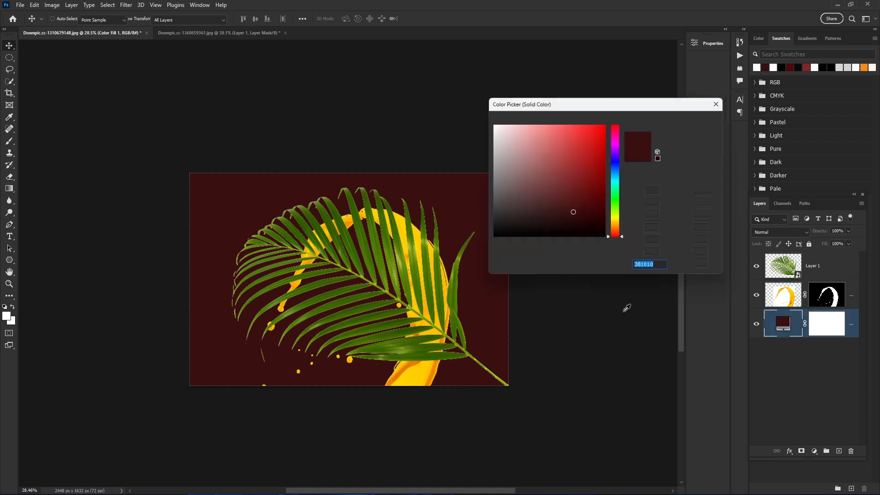
click(422, 231)
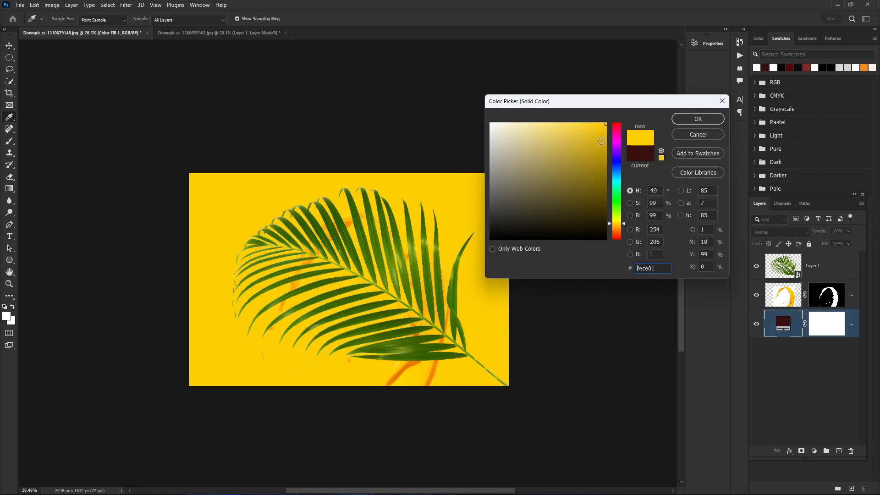
drag(601, 141, 605, 179)
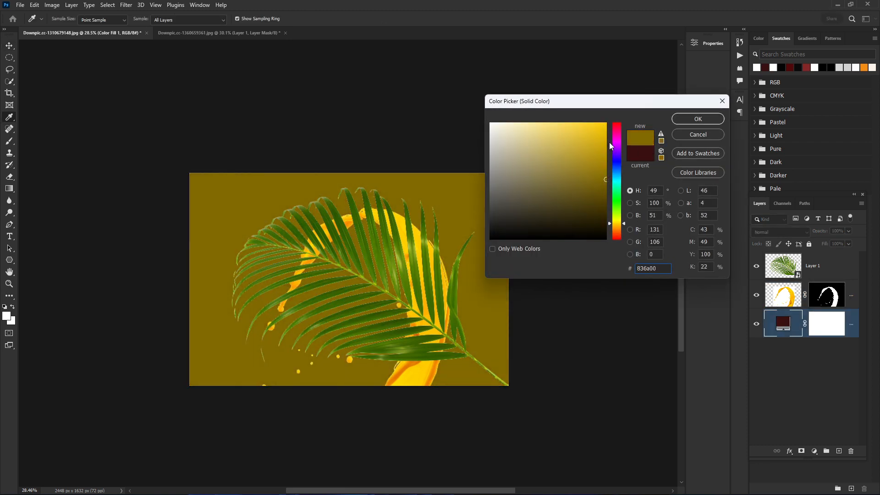
click(432, 373)
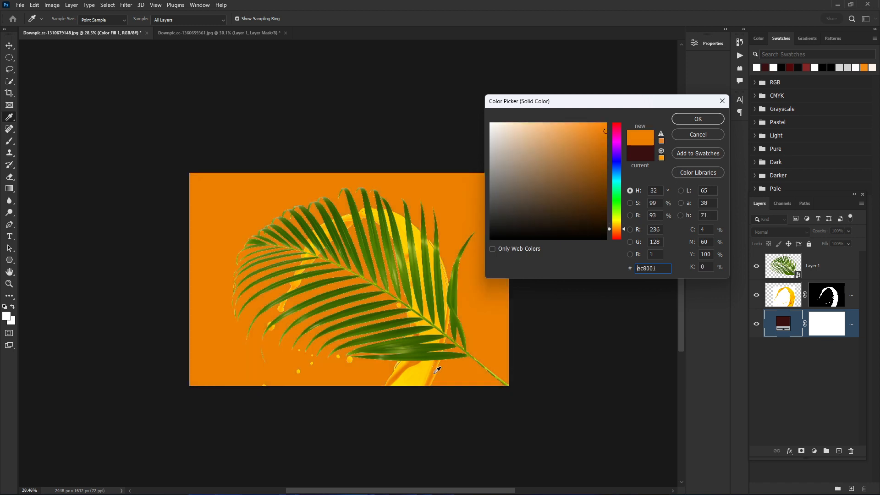
click(688, 120)
click(756, 266)
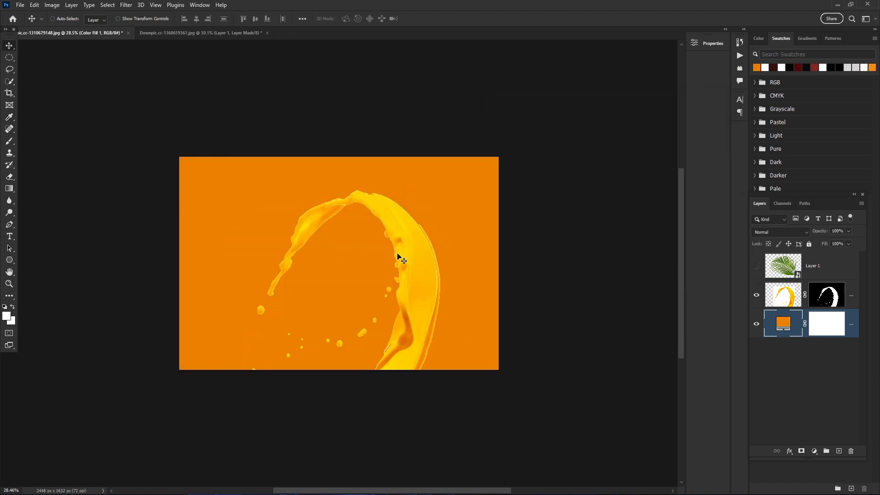
- Convert the masked splash on Layer 2 to a Smart Object, move it toward the canvas's left and inspect its edges
click(786, 299)
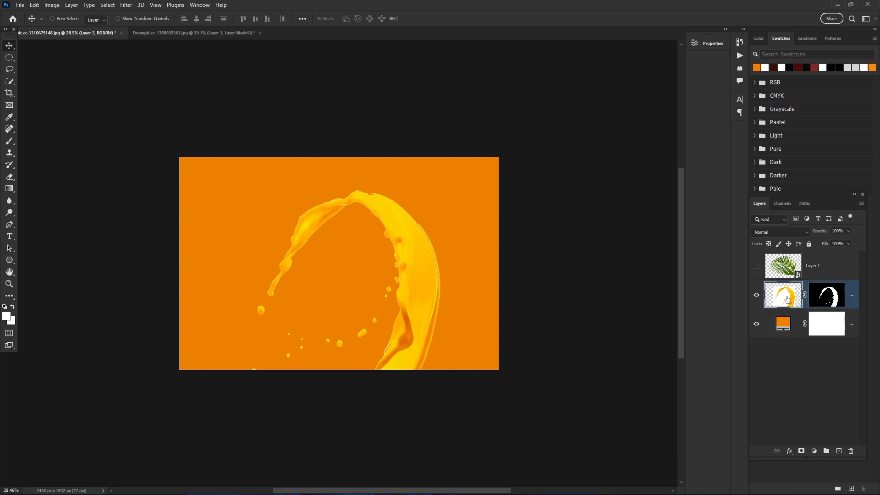
right_click(850, 299)
click(753, 229)
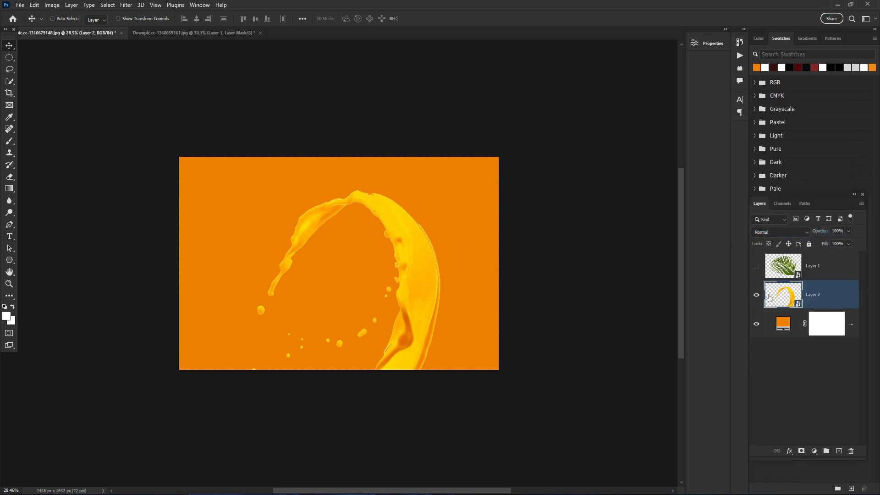
drag(423, 279, 328, 249)
scroll(328, 249, up, 10)
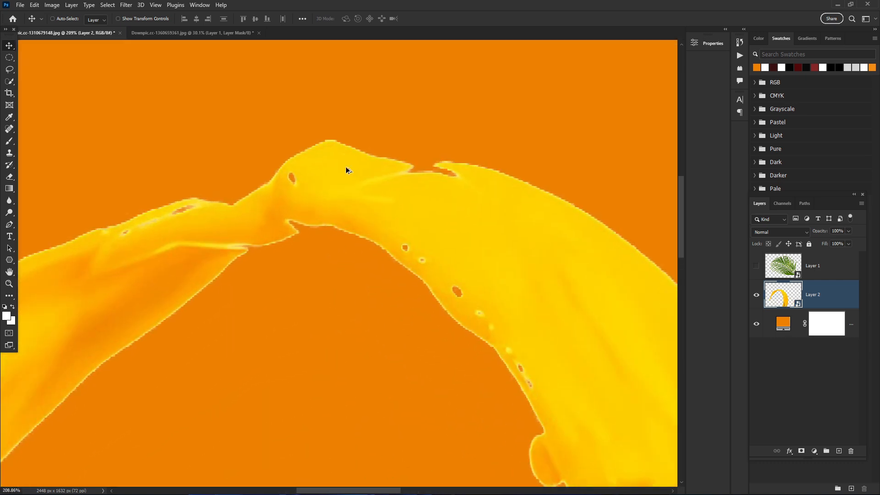
scroll(207, 192, down, 10)
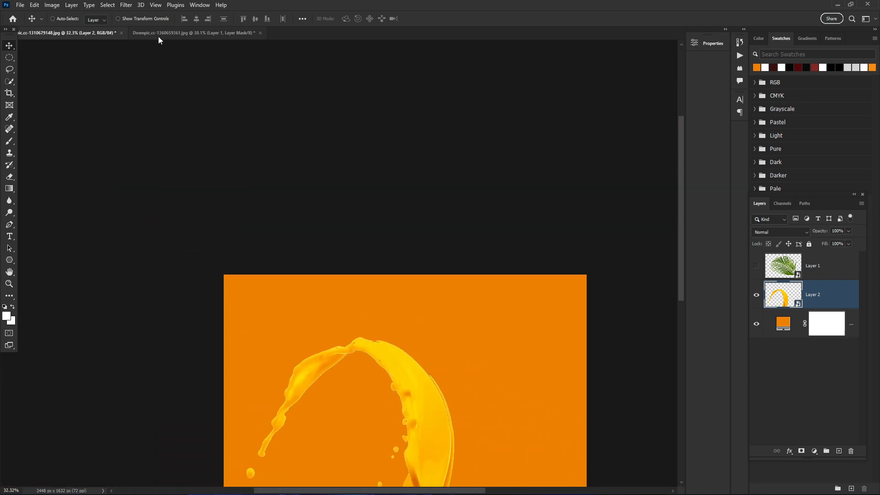
- Shift the masked splash slightly to the left in the juice splash document
click(159, 34)
drag(389, 300, 368, 305)
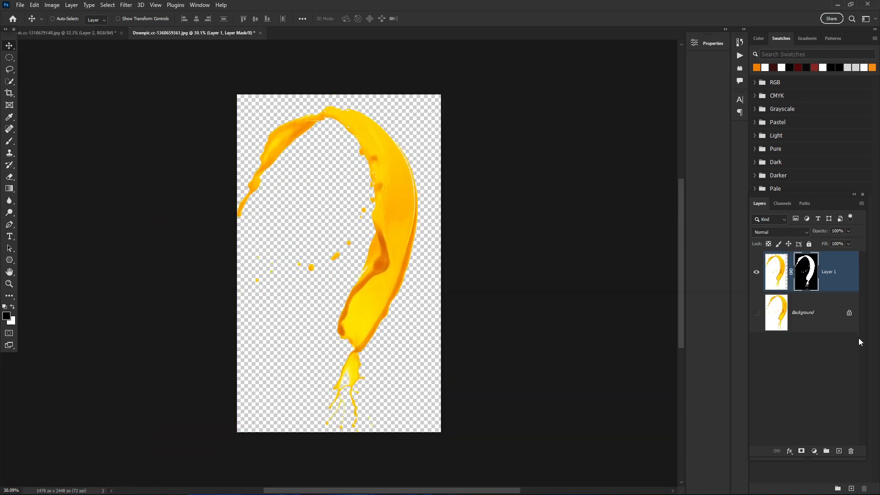
- Minimize Photoshop and Illustrator to return to the Downloads folder in File Explorer
click(837, 5)
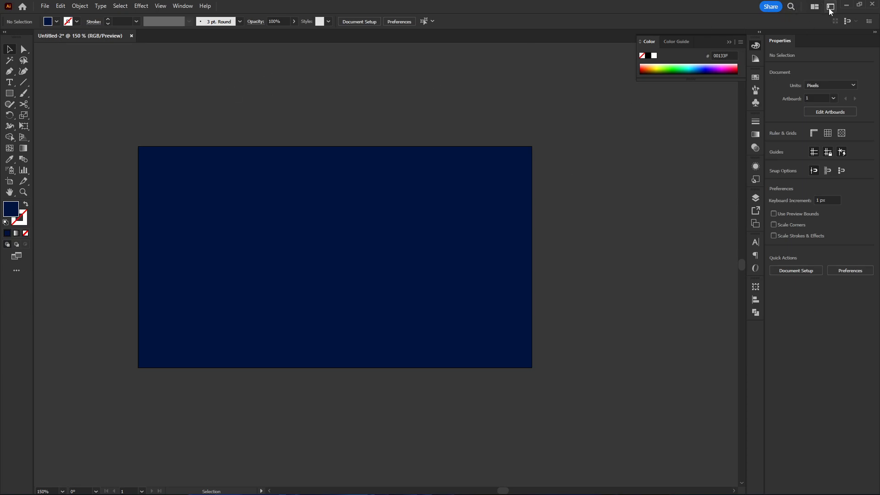
click(846, 4)
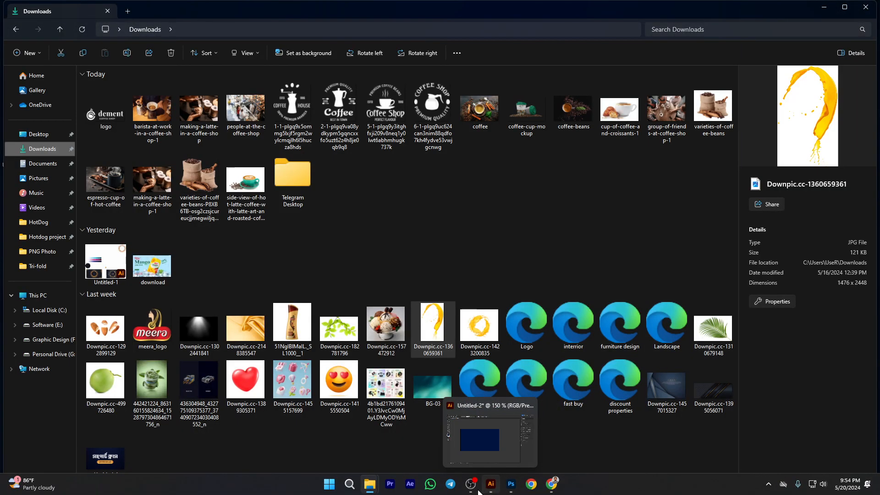